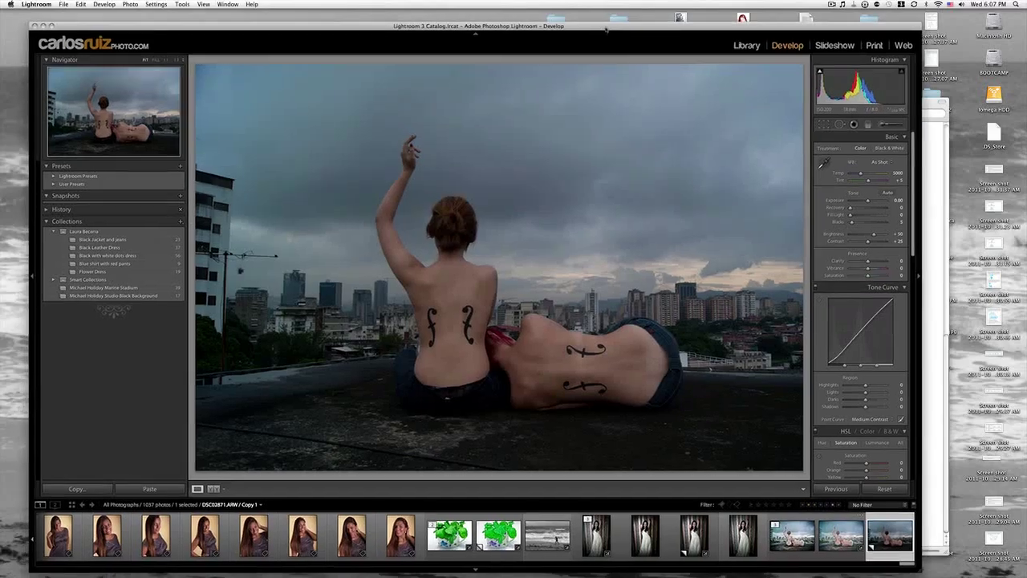
- Reposition the catalog window and enlarge it to fill the screen
left_click_drag(600, 33, 641, 19)
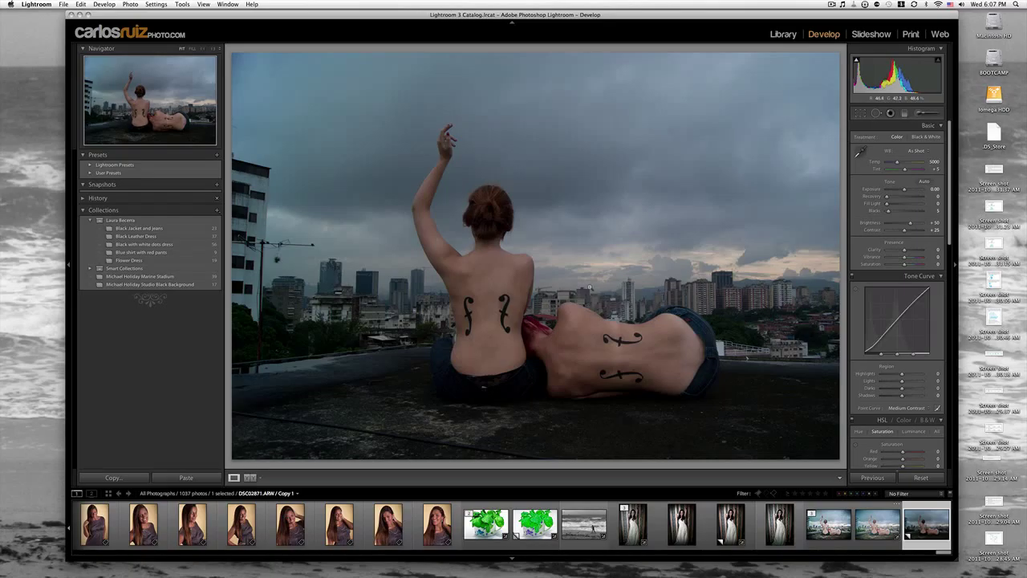
left_click_drag(483, 18, 445, 19)
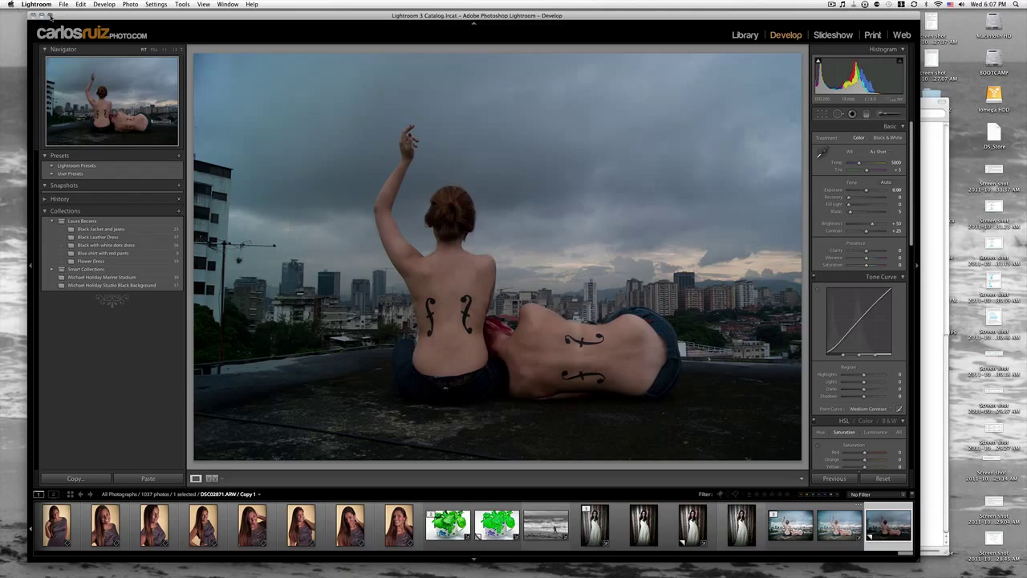
left_click(49, 15)
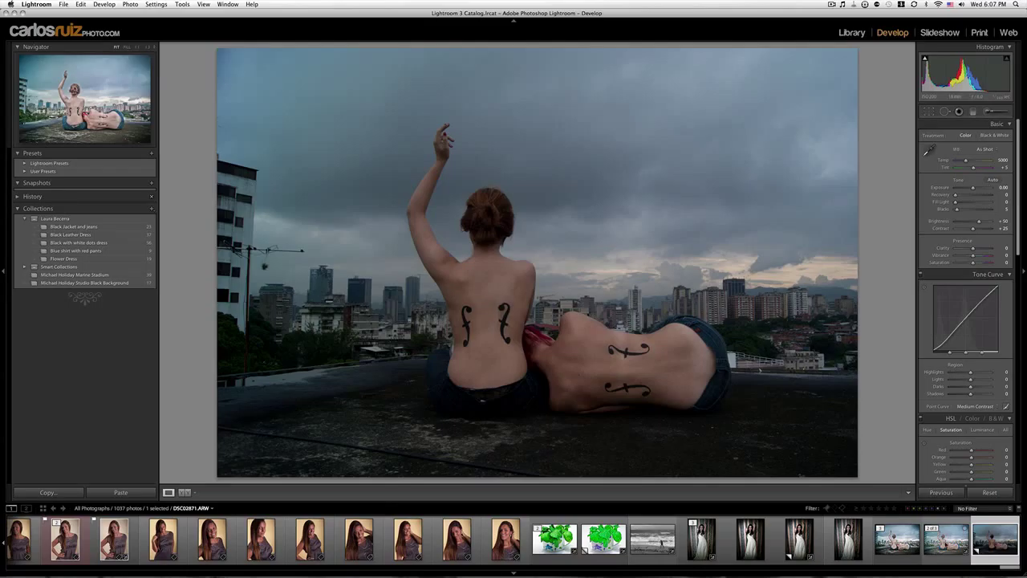
- Compare the processed rooftop photo with its unprocessed virtual copy, showing the shadow clipping overlay on the dark copy
left_click(945, 539)
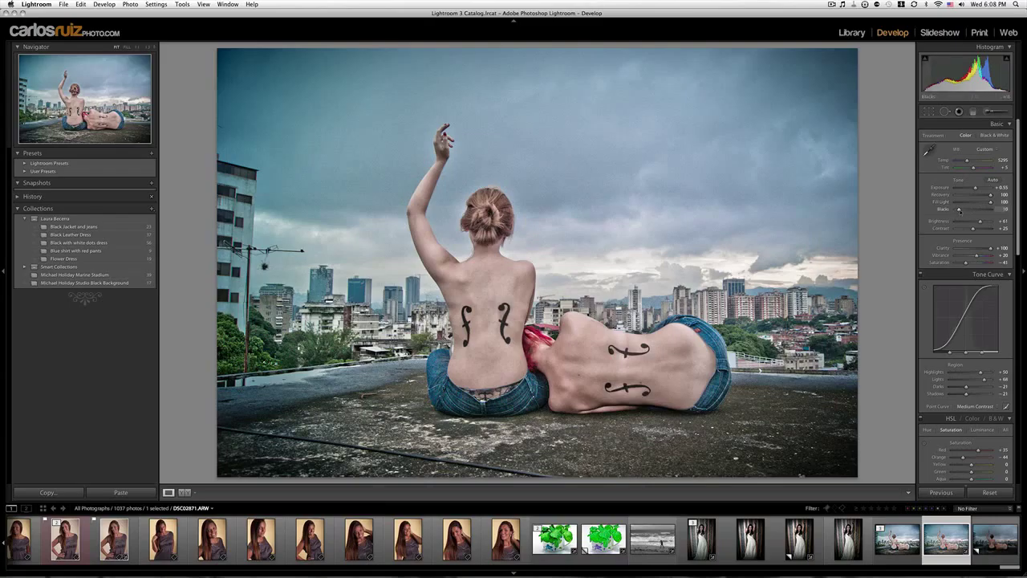
mouse_move(959, 210)
left_mouse_down()
mouse_move(971, 210)
mouse_move(959, 213)
left_mouse_up()
left_click(994, 540)
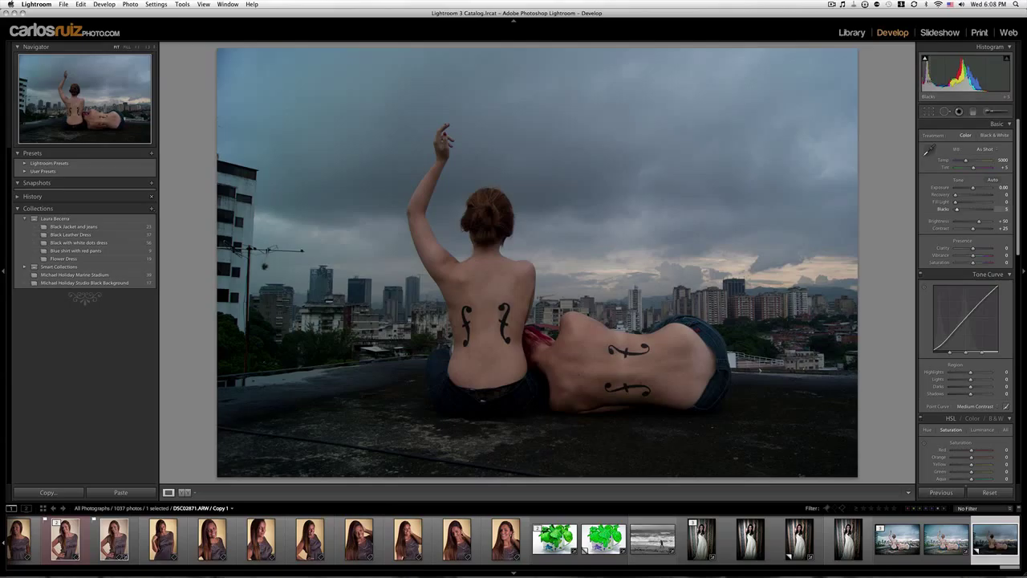
left_click(925, 58)
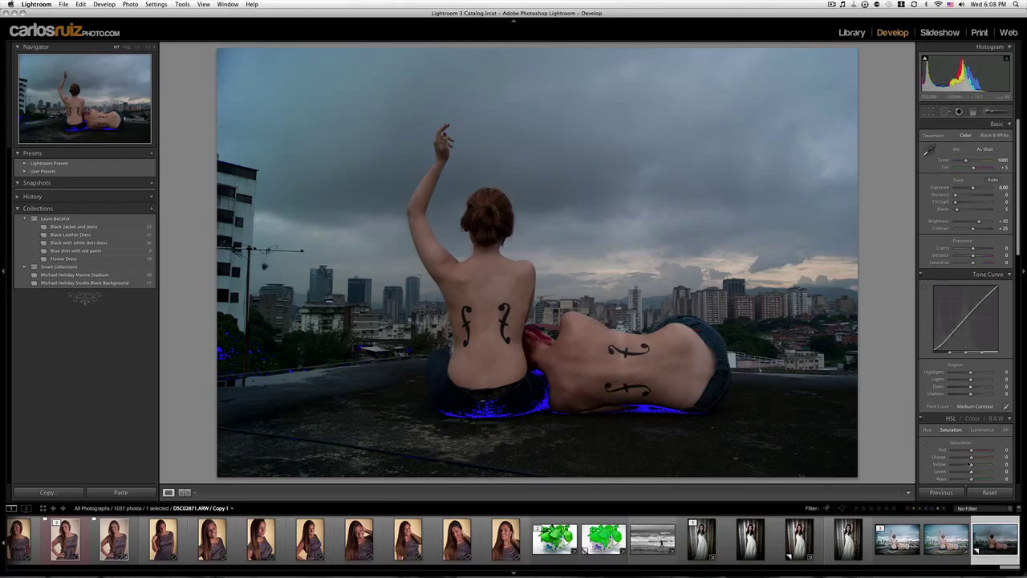
left_click(948, 539)
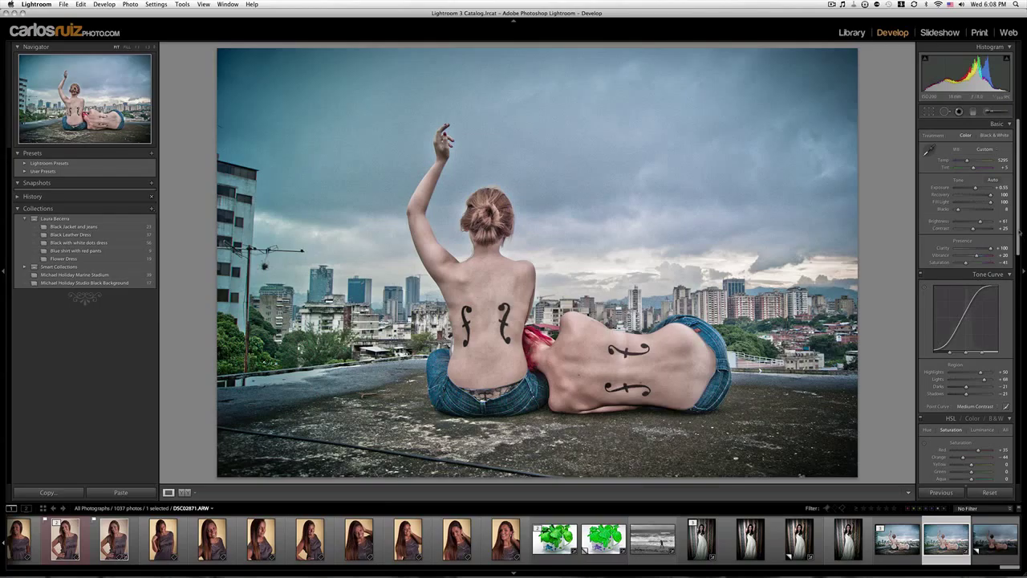
- Set the Luminance noise reduction of the processed rooftop photo to 51 while viewing the seated woman close up
scroll(1019, 232, "down", 10)
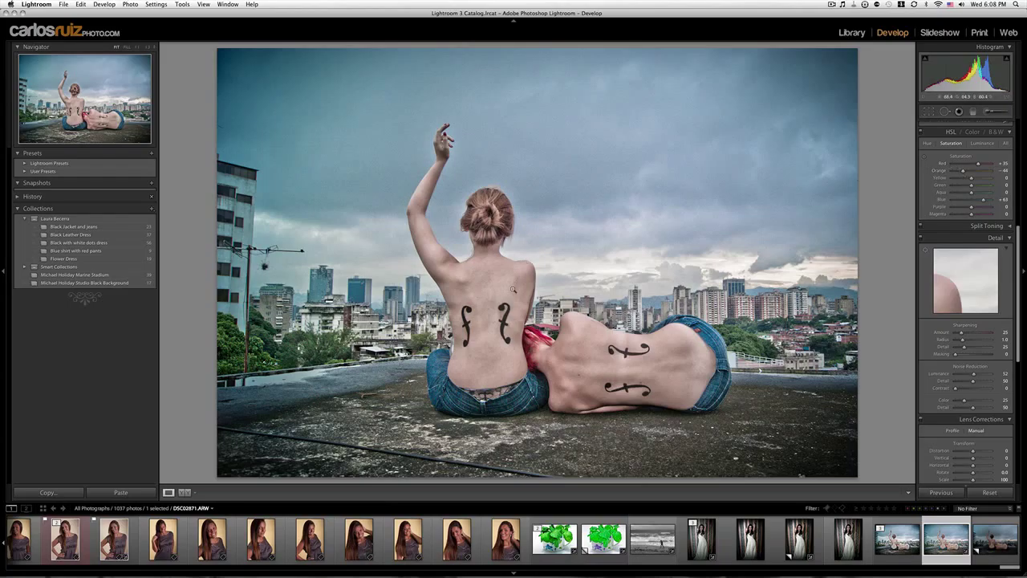
mouse_move(962, 172)
left_mouse_down()
mouse_move(990, 172)
mouse_move(966, 174)
left_mouse_up()
left_click_drag(1017, 277, 1017, 329)
left_click(457, 223)
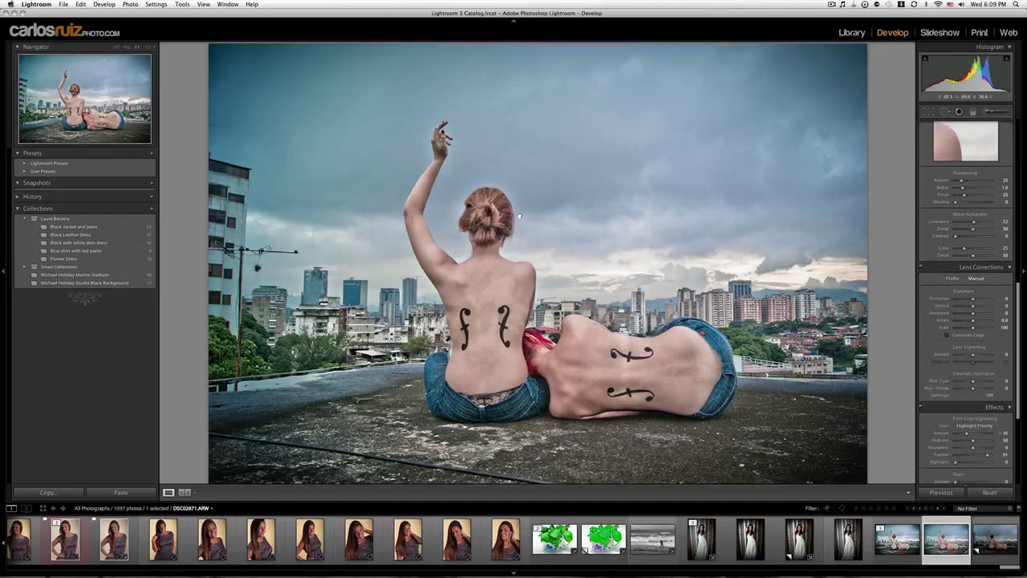
left_click_drag(451, 275, 562, 293)
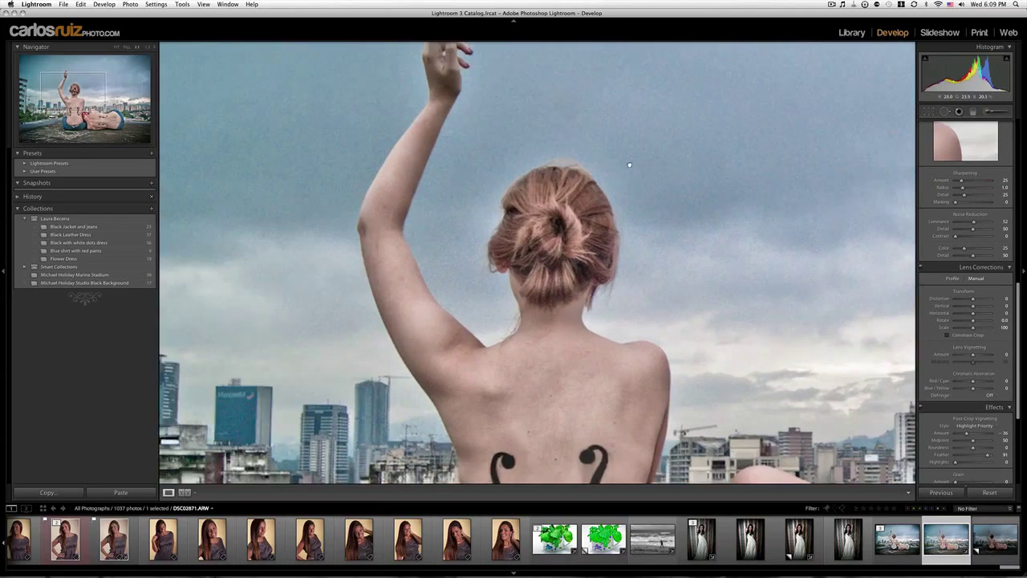
left_click_drag(629, 229, 651, 234)
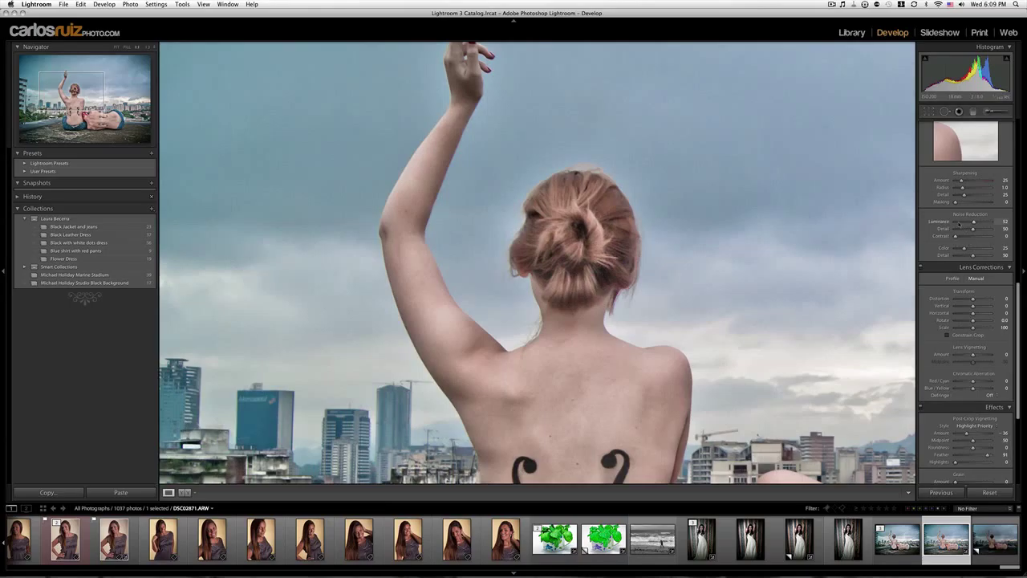
left_click_drag(957, 225, 947, 225)
left_click_drag(955, 222, 965, 223)
- Inspect both women's backs and the seated woman's jeans close up, and view the finished DSC02871-Edit.tif version for comparison
left_click_drag(664, 393, 611, 179)
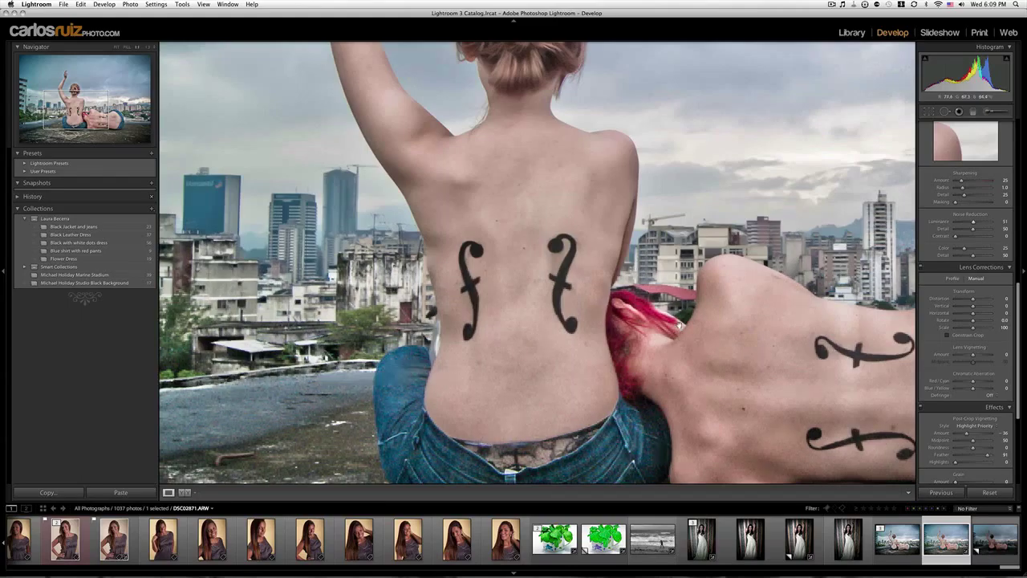
scroll(677, 329, "down", 4)
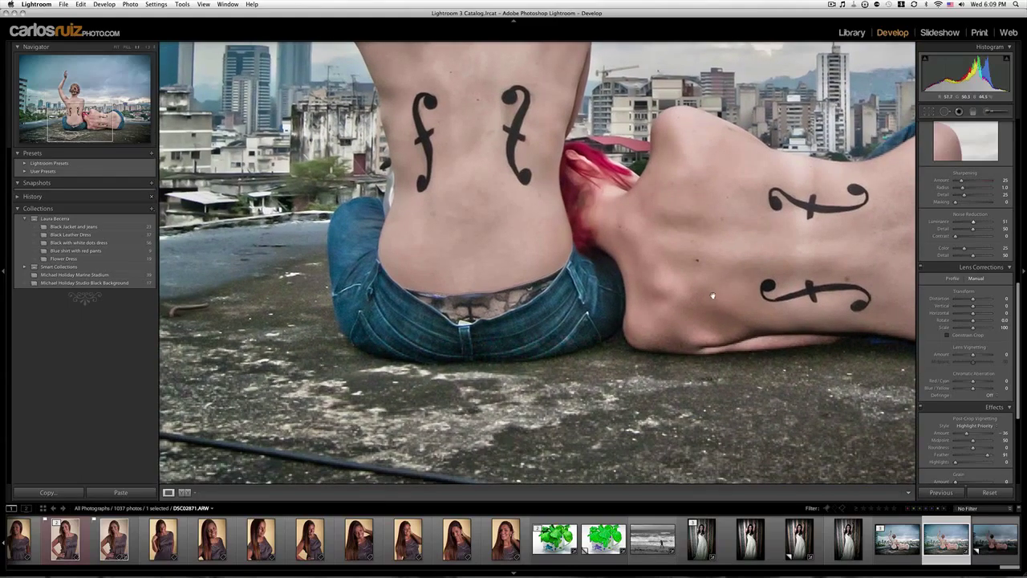
left_click(713, 296)
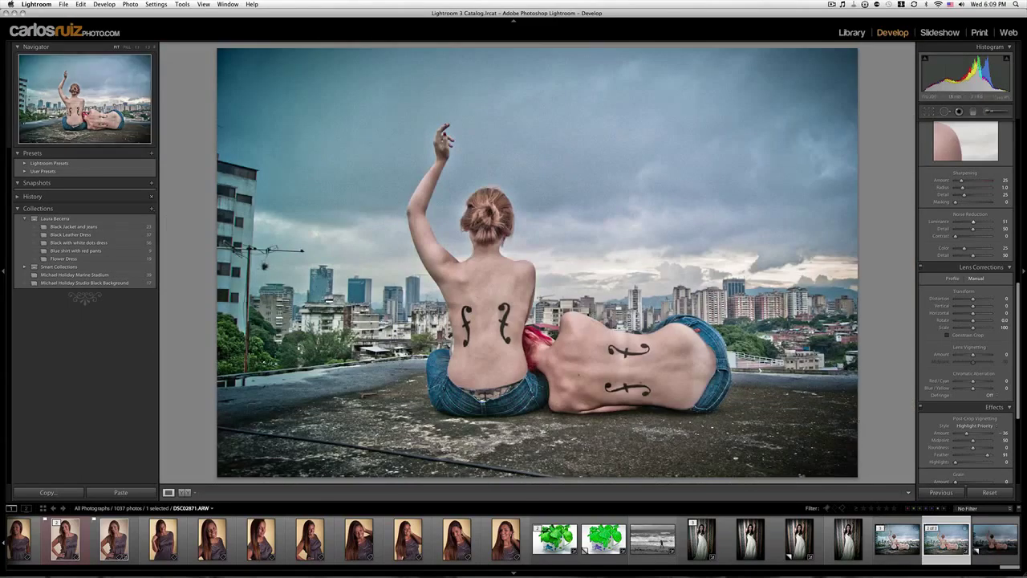
left_click(897, 539)
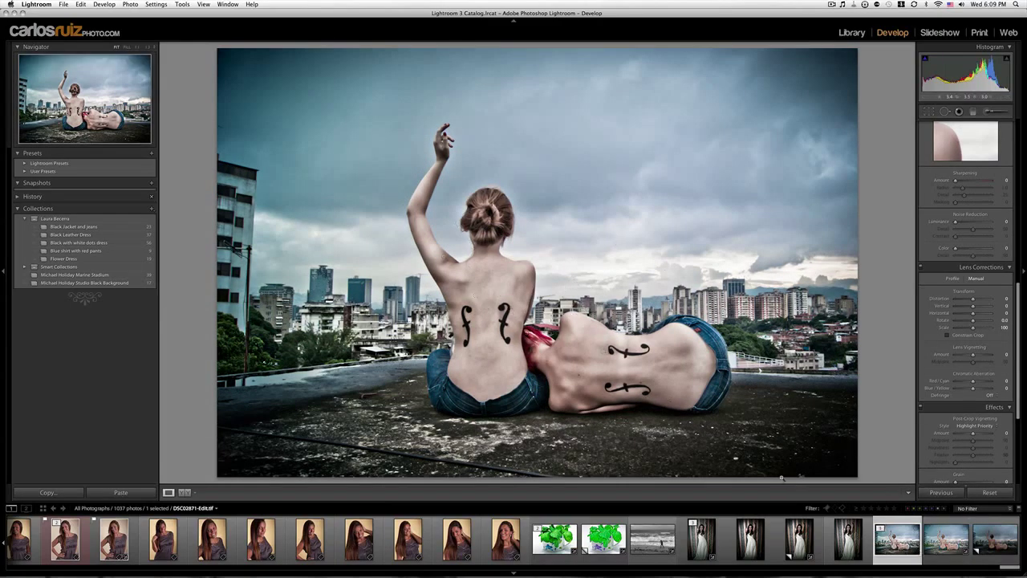
- Open the processed DSC02871.ARW photo in Adobe Photoshop CS5 for editing
left_click(946, 540)
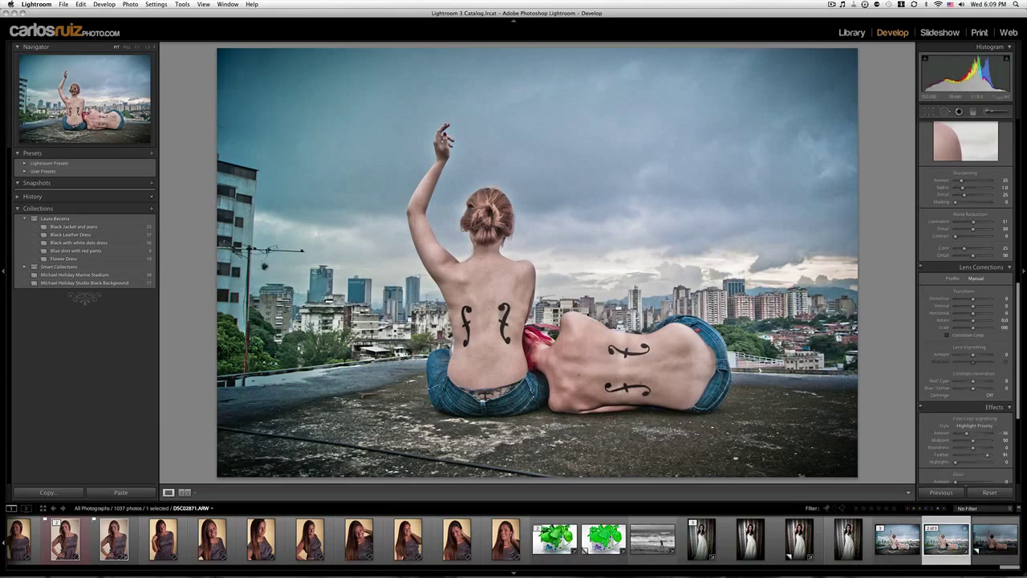
right_click(946, 540)
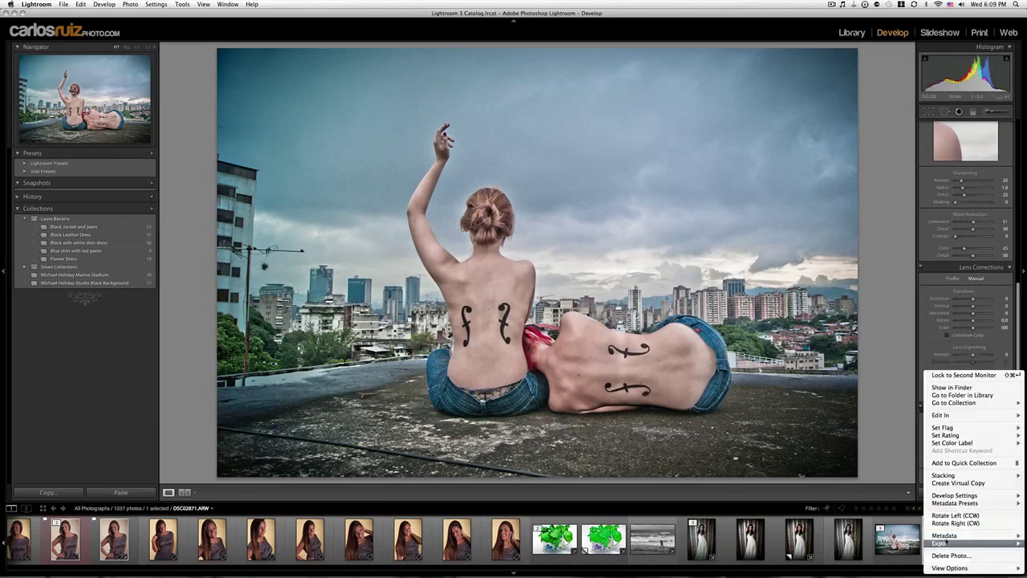
mouse_move(953, 416)
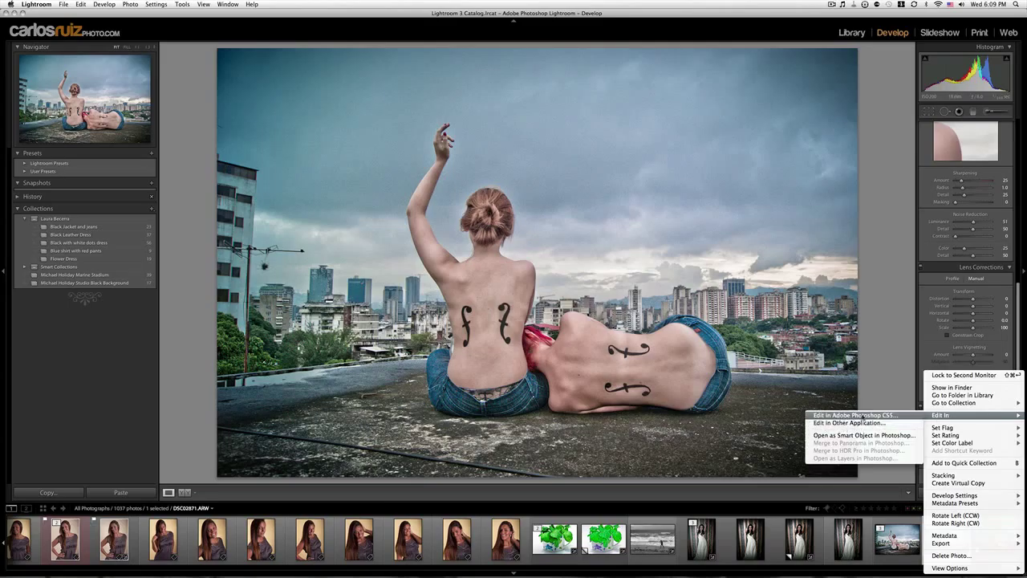
left_click(902, 418)
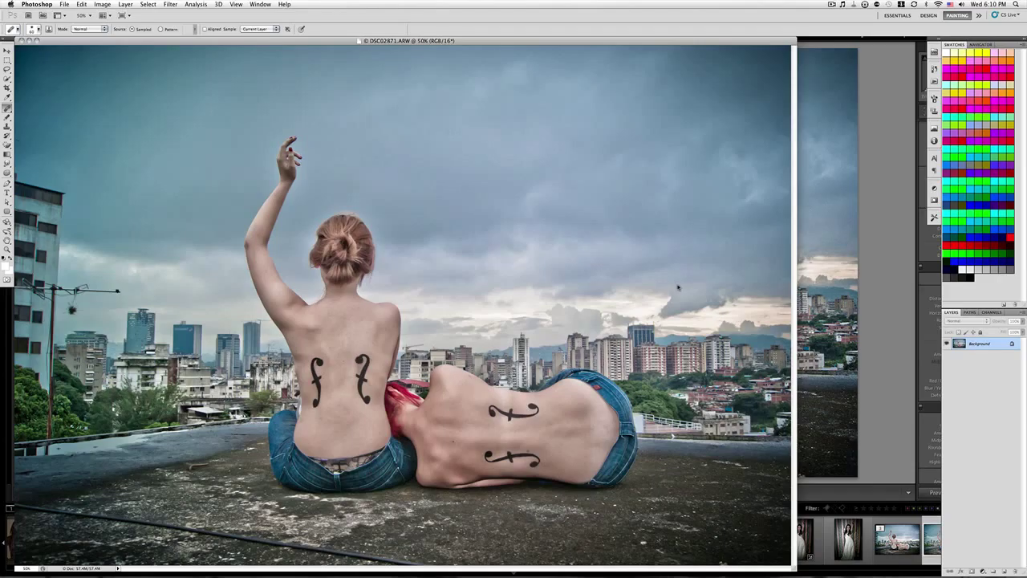
- Zoom in to about 239% on the seated woman's lower back and waistband, and choose the Healing Brush tool
left_click_drag(319, 42, 413, 41)
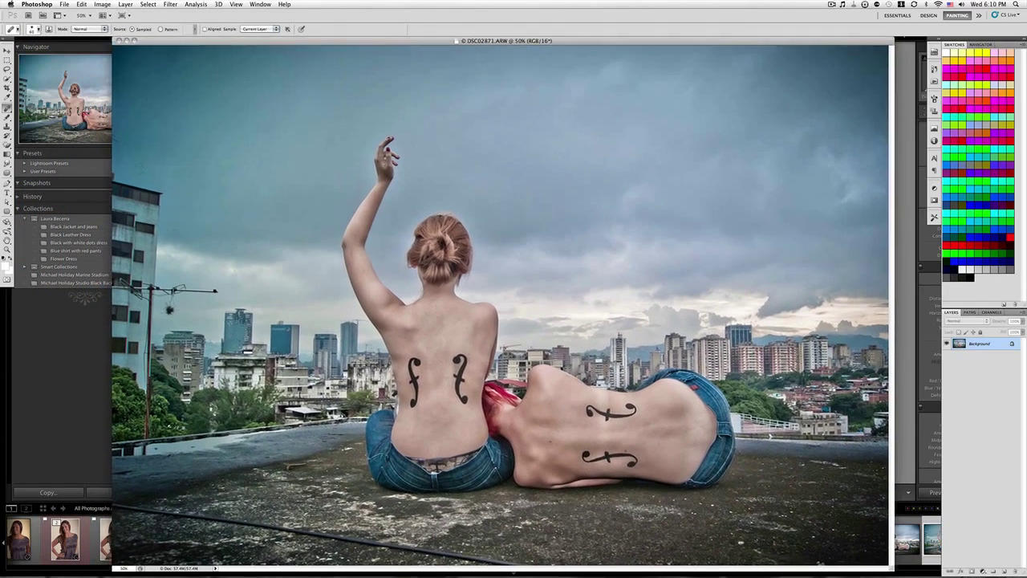
left_click(8, 250)
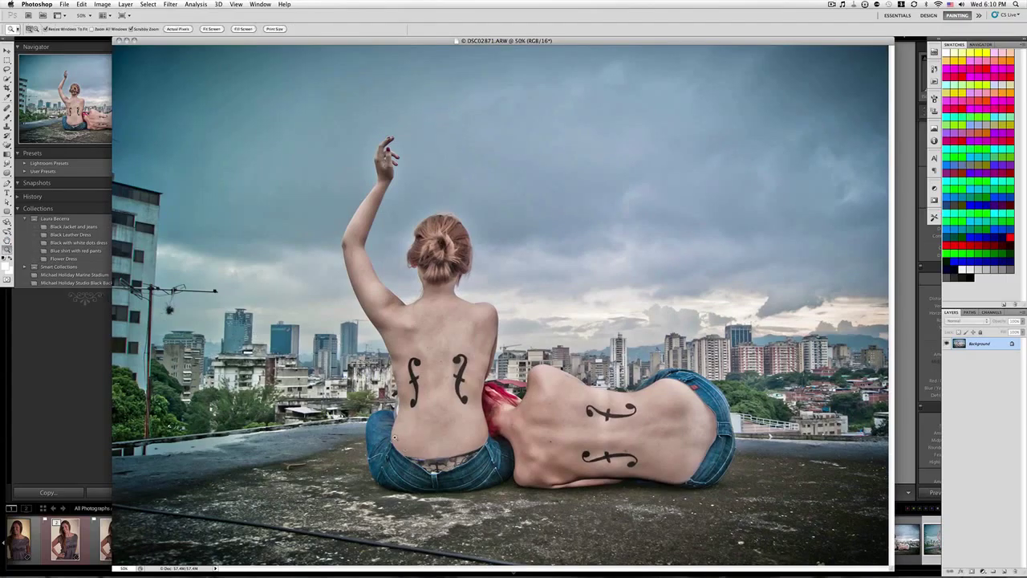
left_click_drag(438, 472, 490, 430)
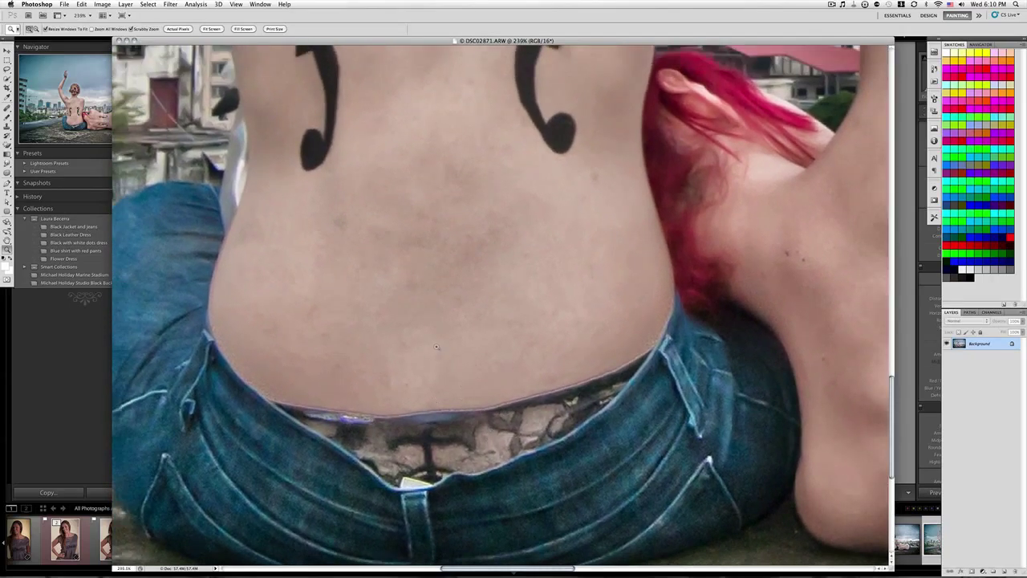
left_click_drag(399, 322, 467, 298)
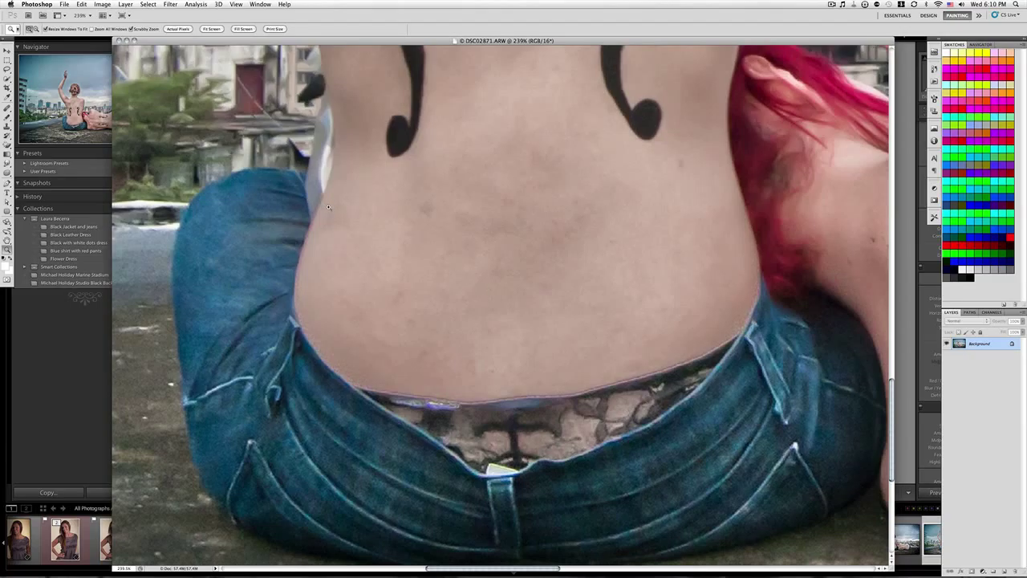
left_click_drag(259, 41, 235, 42)
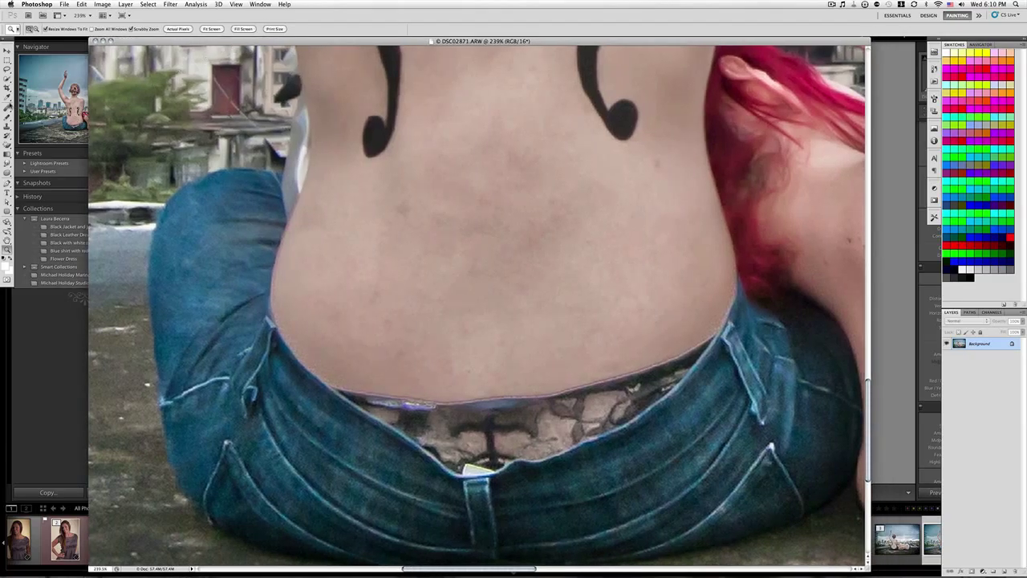
left_click_drag(7, 108, 48, 119)
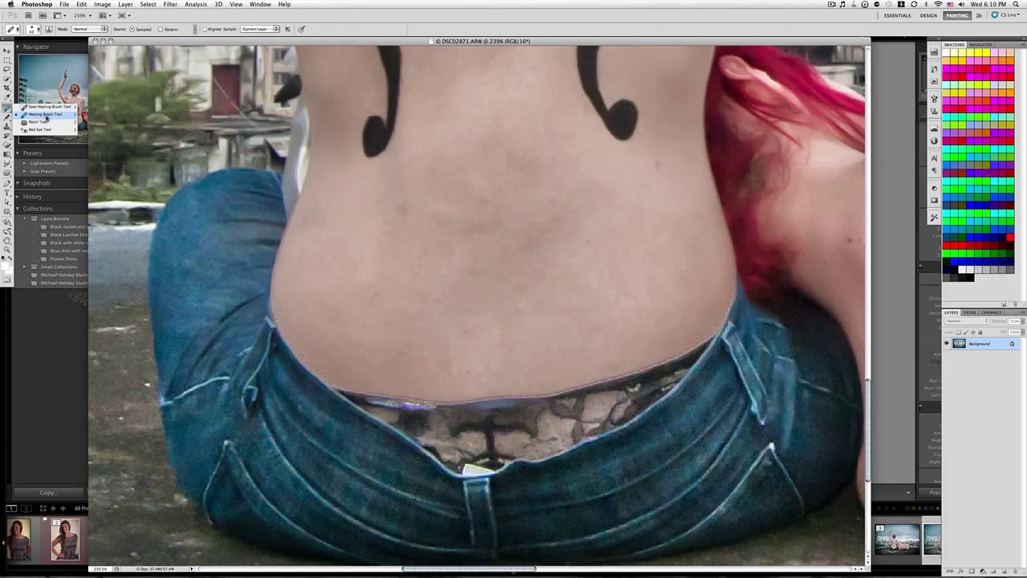
mouse_move(45, 117)
left_mouse_down()
mouse_move(42, 108)
mouse_move(67, 108)
mouse_move(51, 107)
left_mouse_up()
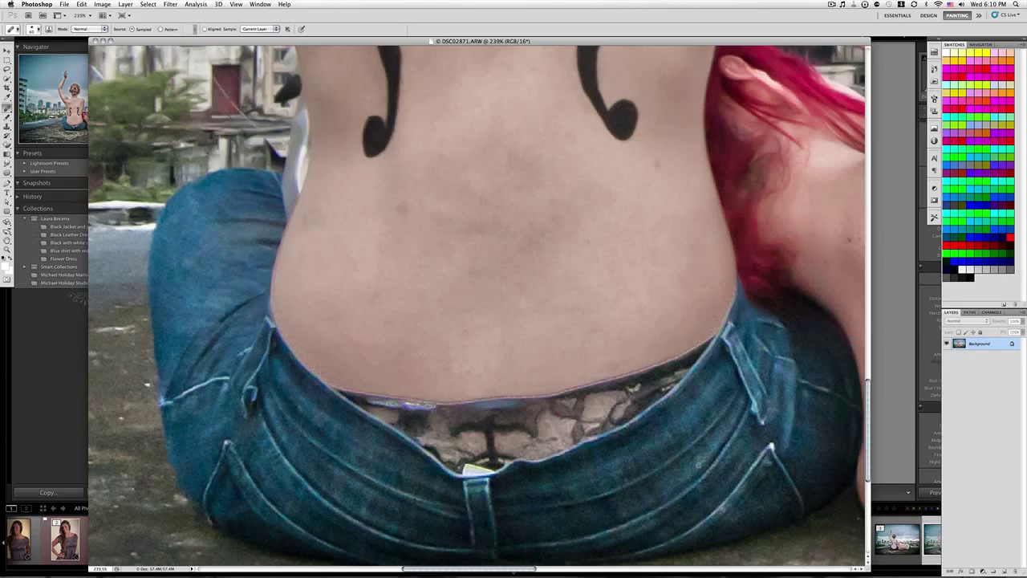
- Try the Healing Brush on the seated woman's lower back with a source sampled from the jeans, and undo the strokes
left_click(692, 478, "alt")
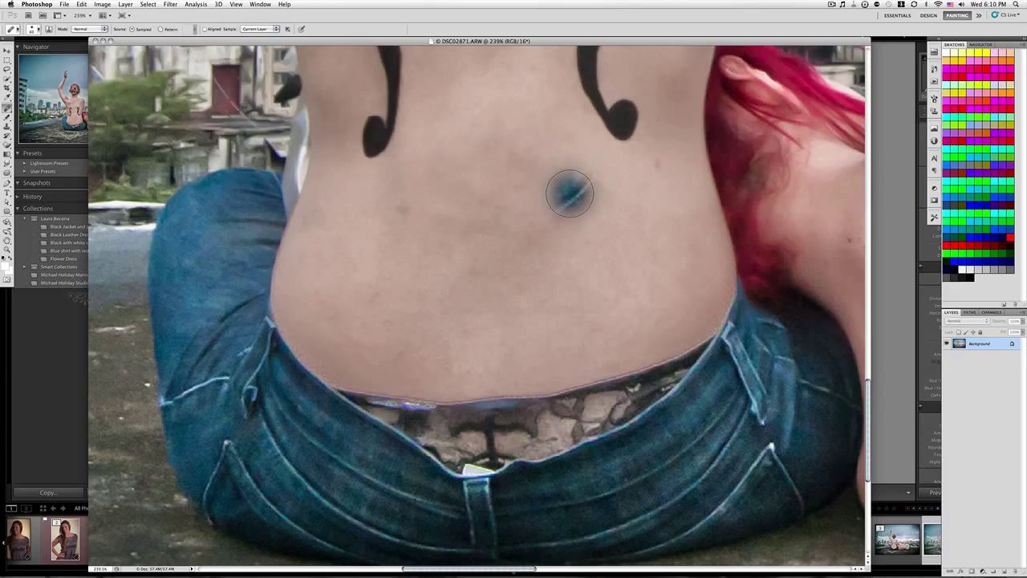
mouse_move(569, 190)
left_mouse_down()
mouse_move(607, 172)
mouse_move(580, 193)
mouse_move(330, 240)
mouse_move(507, 245)
left_mouse_up()
mouse_move(396, 303)
left_mouse_down()
mouse_move(534, 289)
mouse_move(418, 355)
mouse_move(537, 369)
left_mouse_up()
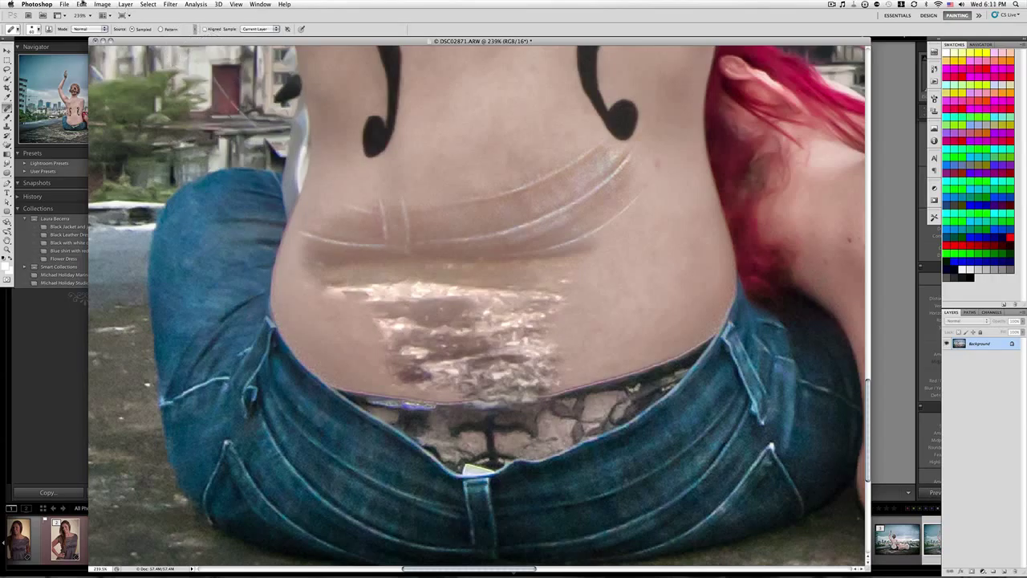
left_click(82, 4)
left_click(90, 15)
left_click_drag(571, 323, 550, 317)
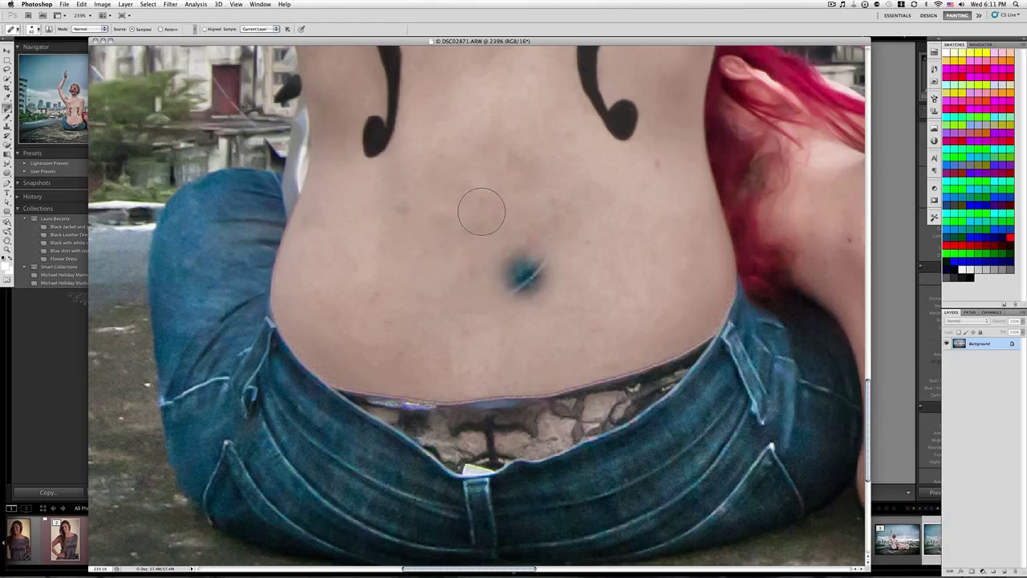
left_click(508, 225)
left_click(390, 232)
left_click(384, 262)
left_click(568, 292)
left_click(414, 255)
left_click(520, 307)
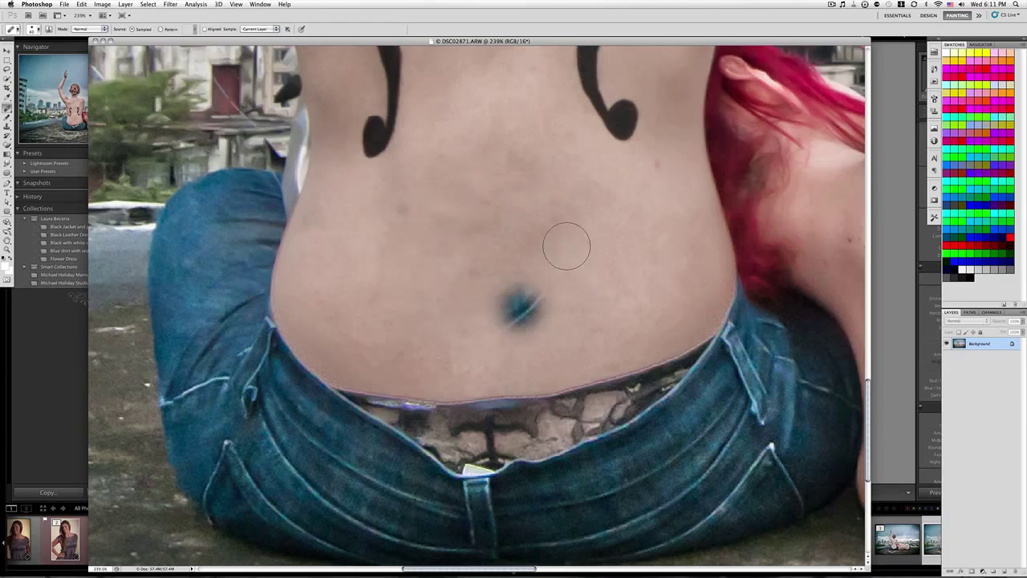
left_click(469, 204)
left_click(534, 310)
left_click(411, 241)
left_click(554, 264)
left_click(463, 218)
left_click(548, 331)
left_click(447, 189)
left_click(600, 267)
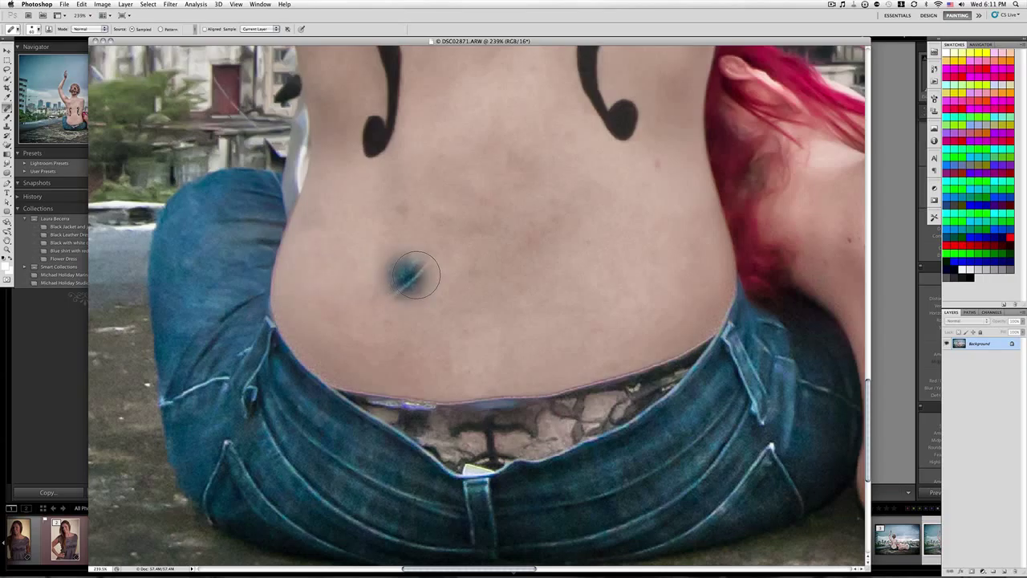
- Sample clean skin on the seated woman's lower back and heal over the patterned strip above her jeans in Normal mode
left_click(422, 261, "alt")
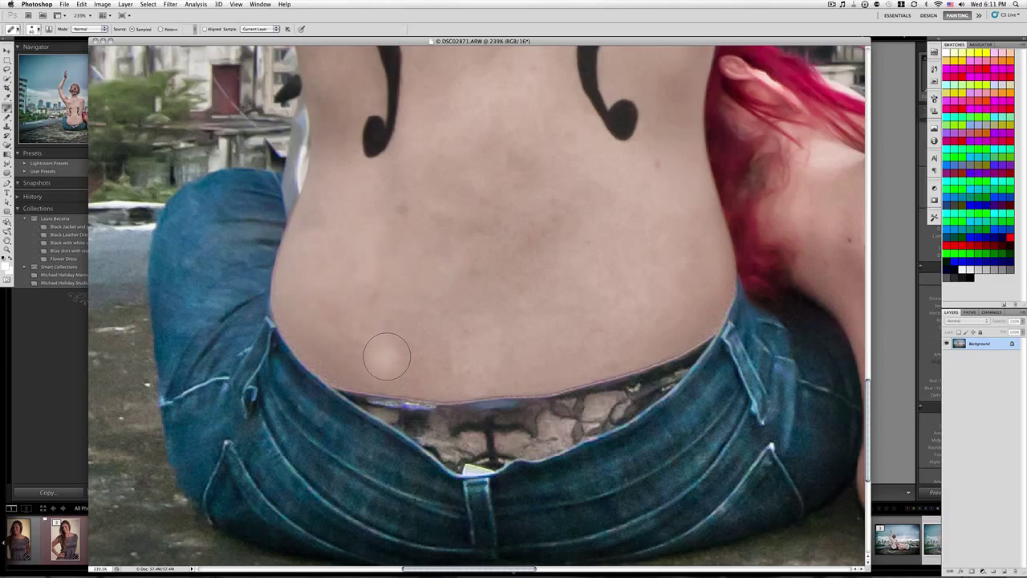
left_click(598, 405)
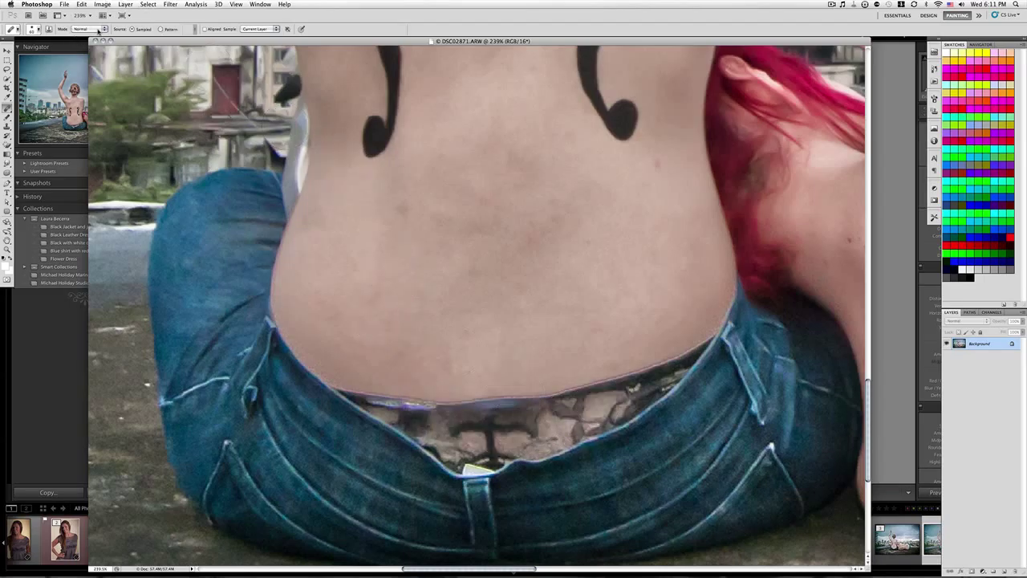
left_click(97, 30)
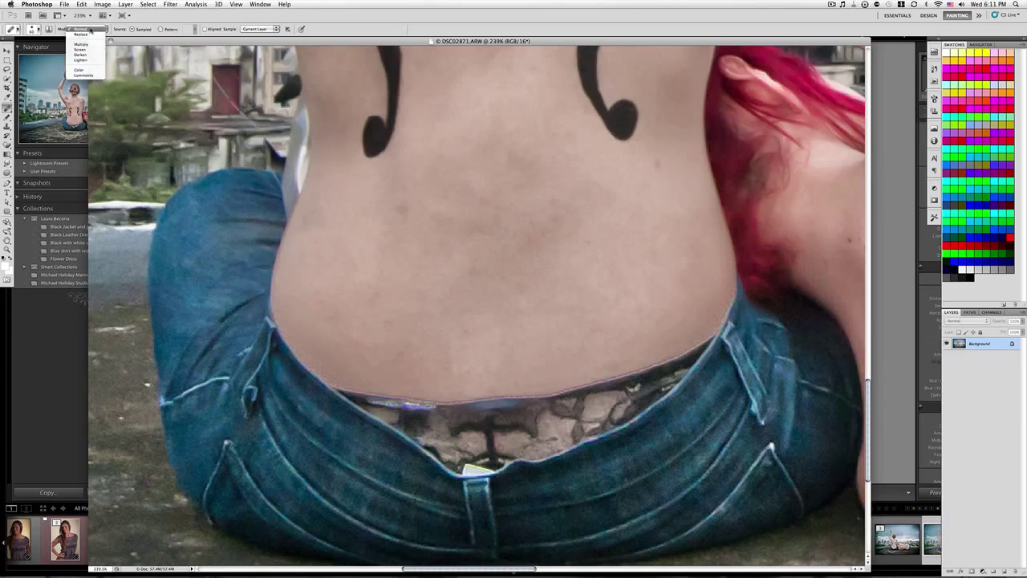
left_click(91, 30)
mouse_move(450, 401)
left_mouse_down()
mouse_move(380, 384)
mouse_move(461, 412)
mouse_move(523, 414)
mouse_move(625, 379)
mouse_move(694, 333)
mouse_move(570, 404)
mouse_move(463, 443)
mouse_move(342, 369)
mouse_move(372, 352)
left_mouse_up()
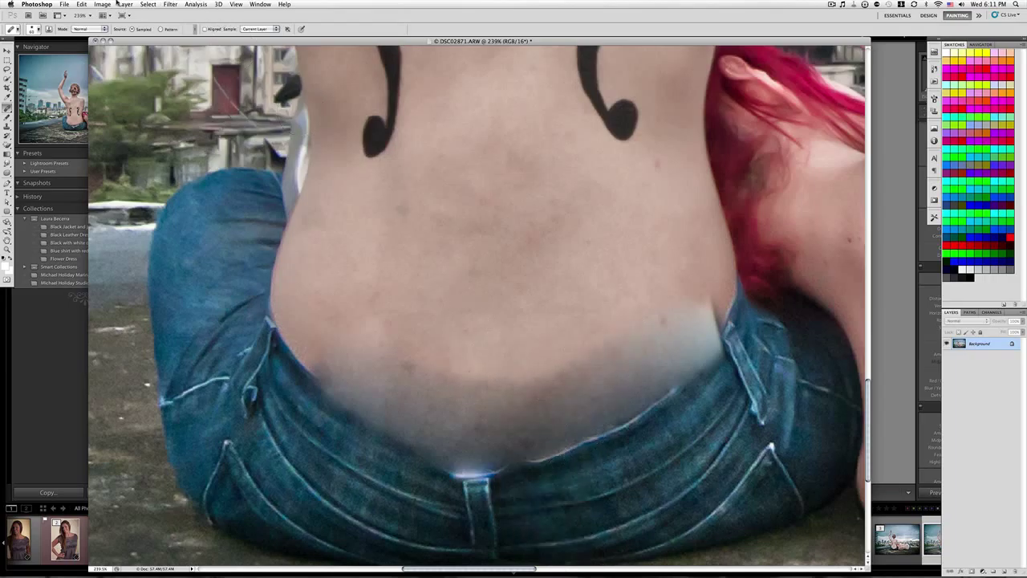
- Undo the Normal-mode healing over the patterned strip and set the Healing Brush mode to Replace
left_click(81, 4)
left_click(105, 36)
left_click(104, 29)
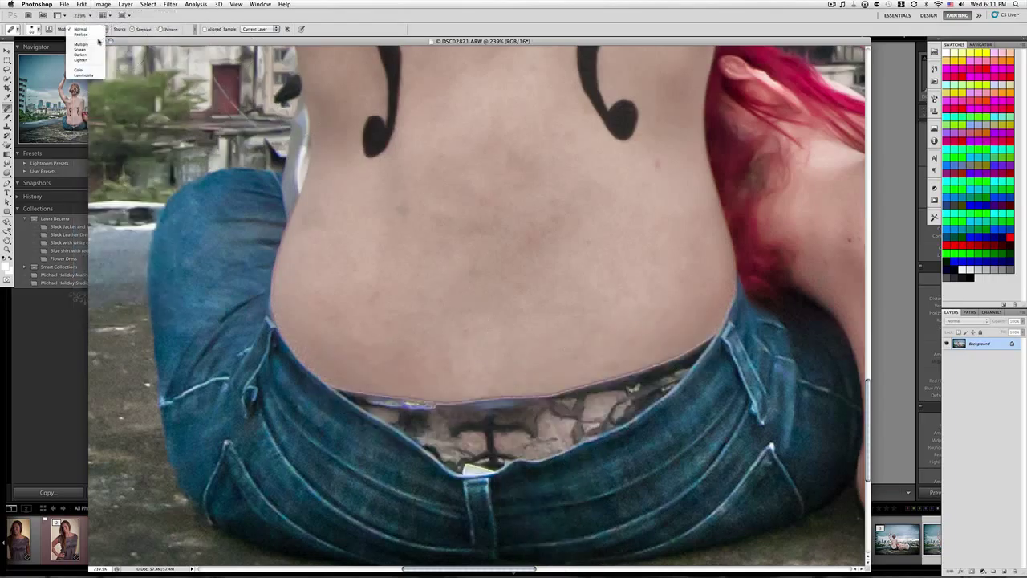
left_click(86, 37)
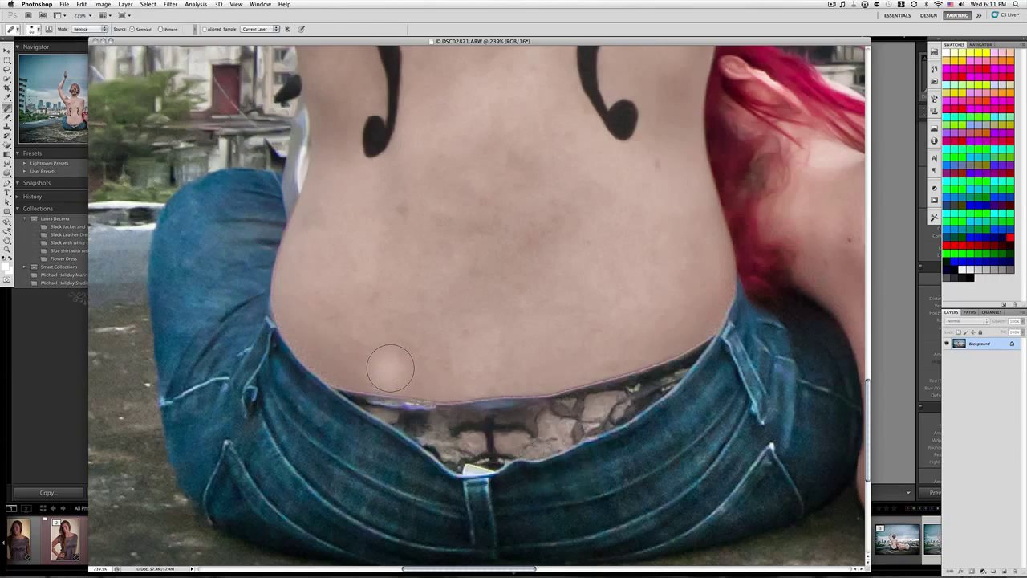
- Try covering the patterned strip above the jeans with sampled skin using the large brush in Replace mode, and undo the strokes
mouse_move(390, 367)
left_mouse_down()
mouse_move(429, 409)
mouse_move(502, 417)
mouse_move(678, 337)
left_mouse_up()
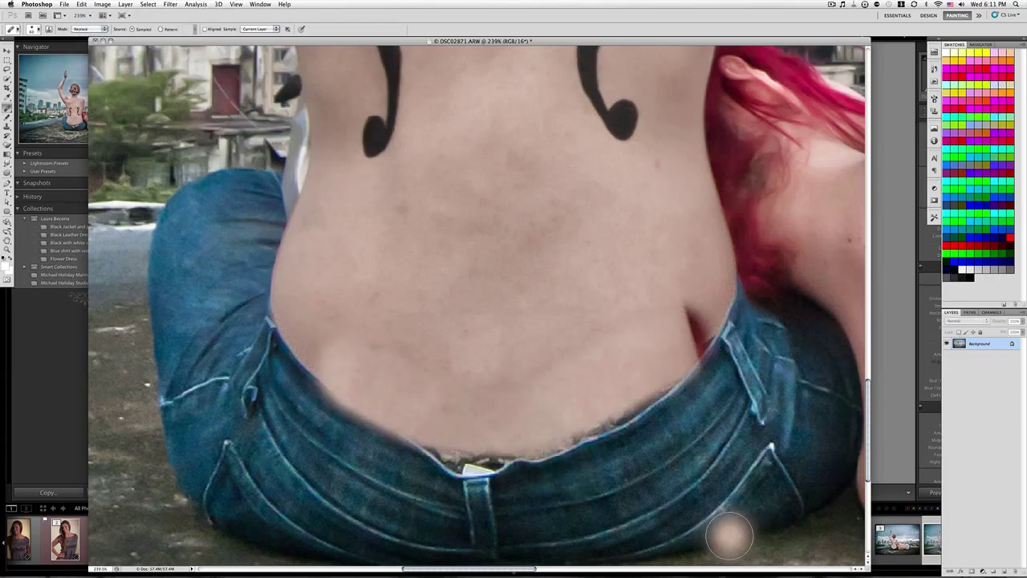
left_click(676, 396)
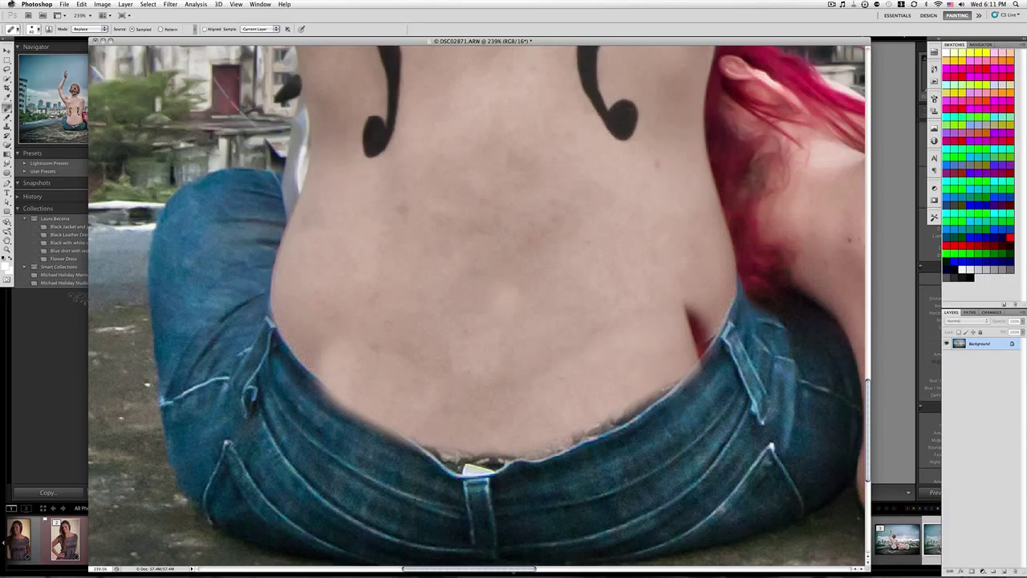
left_click(81, 5)
left_click(90, 14)
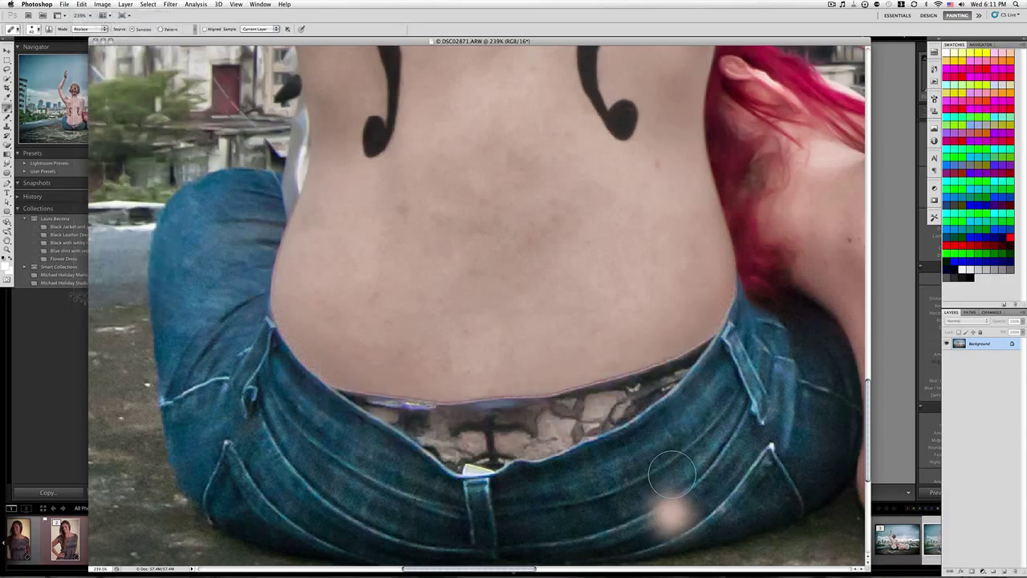
- Reduce the Healing Brush size, adjust its hardness, and choose clean source skin on the seated woman's lower back
right_click(576, 341)
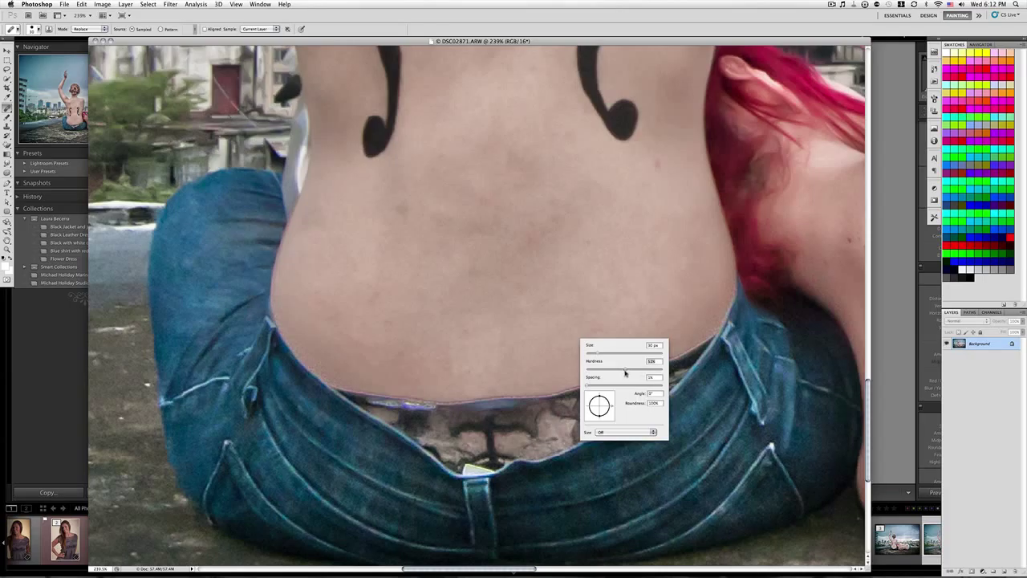
left_click(531, 43)
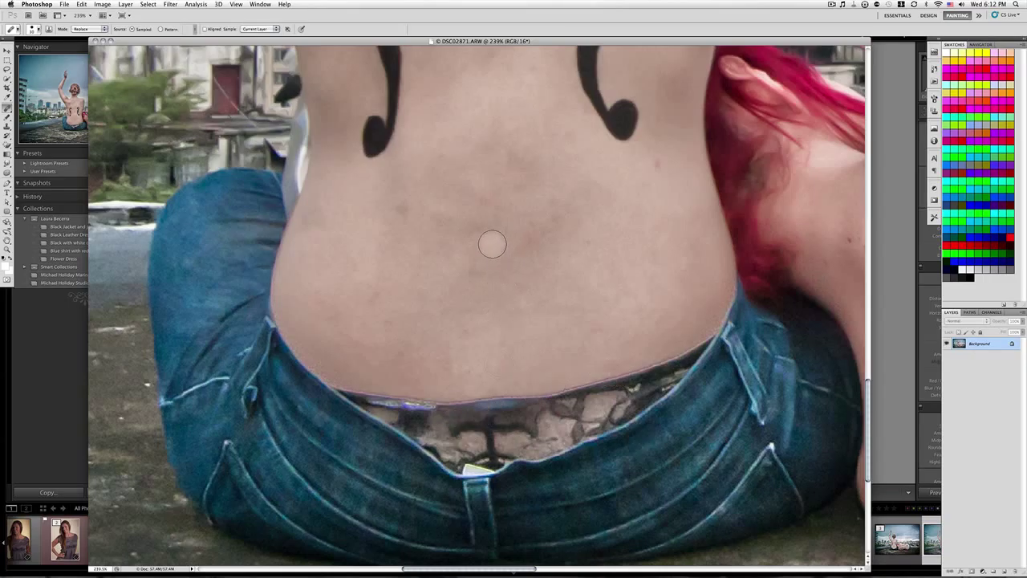
left_click_drag(499, 232, 490, 228)
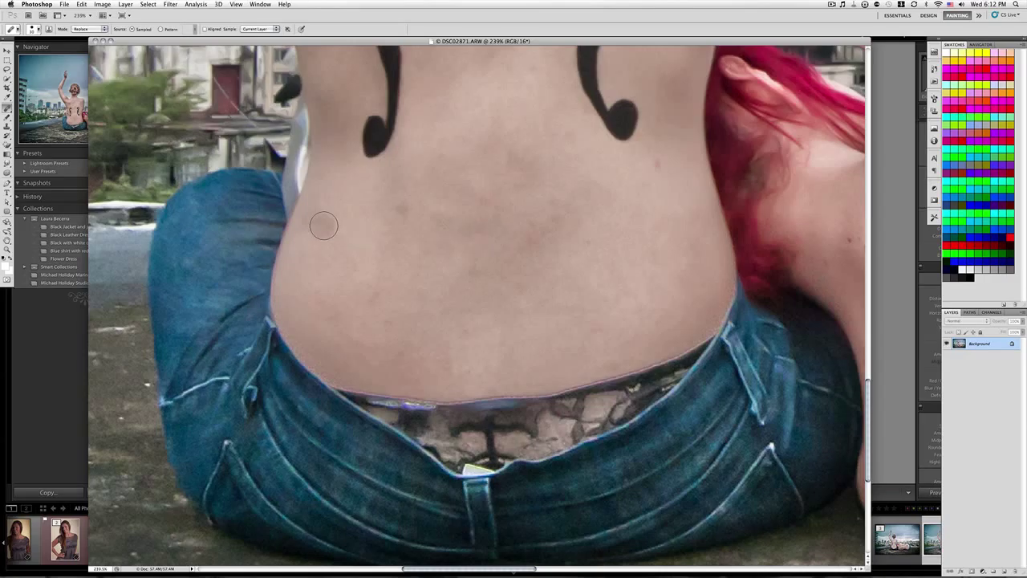
left_click(602, 212)
left_click(275, 246)
left_click(407, 268)
left_click(685, 231)
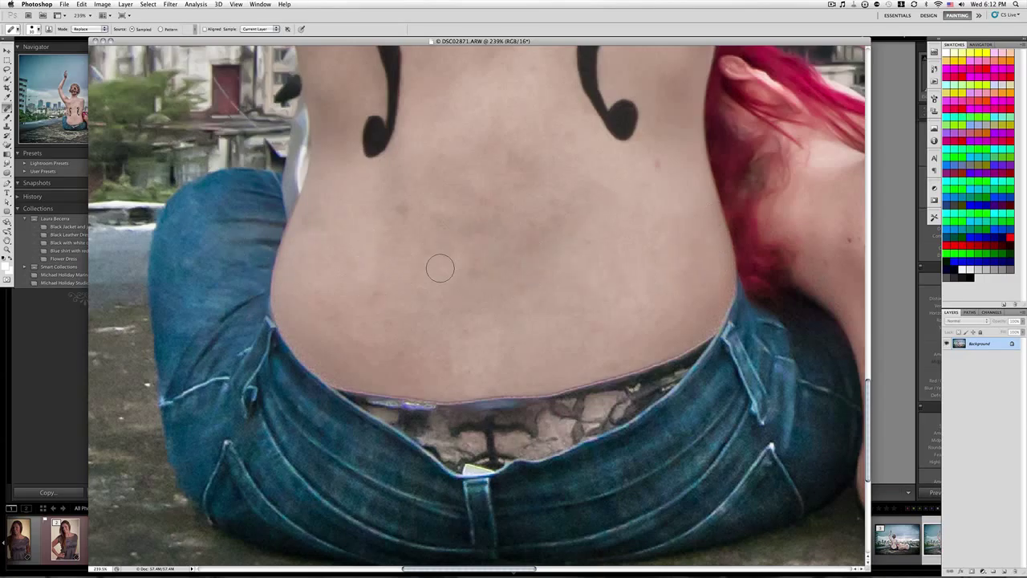
- Paint the sampled skin over the whole patterned strip in Replace mode, following the upper edge of the jeans
left_click(501, 413)
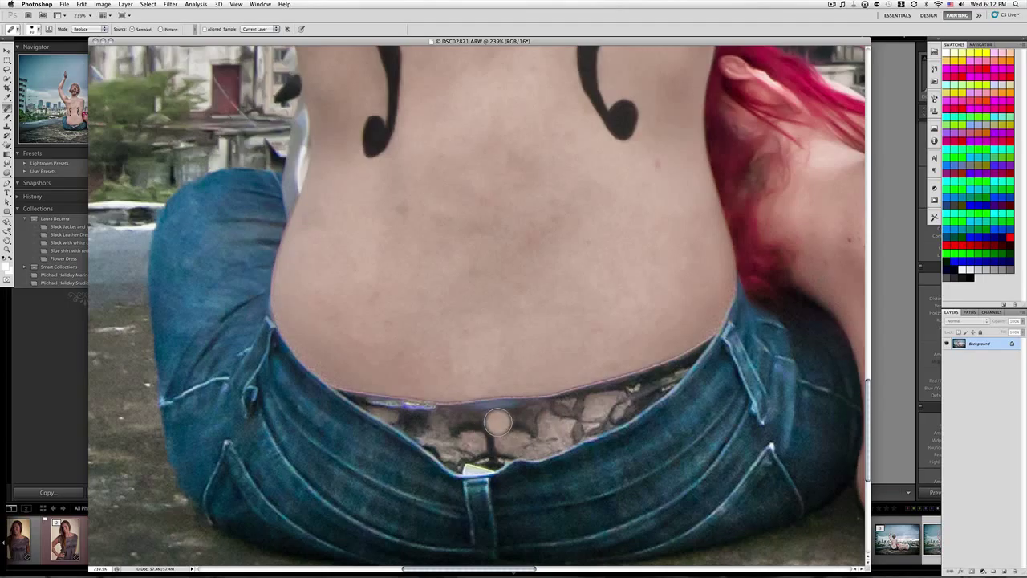
mouse_move(497, 422)
left_mouse_down()
mouse_move(499, 412)
mouse_move(497, 446)
left_mouse_up()
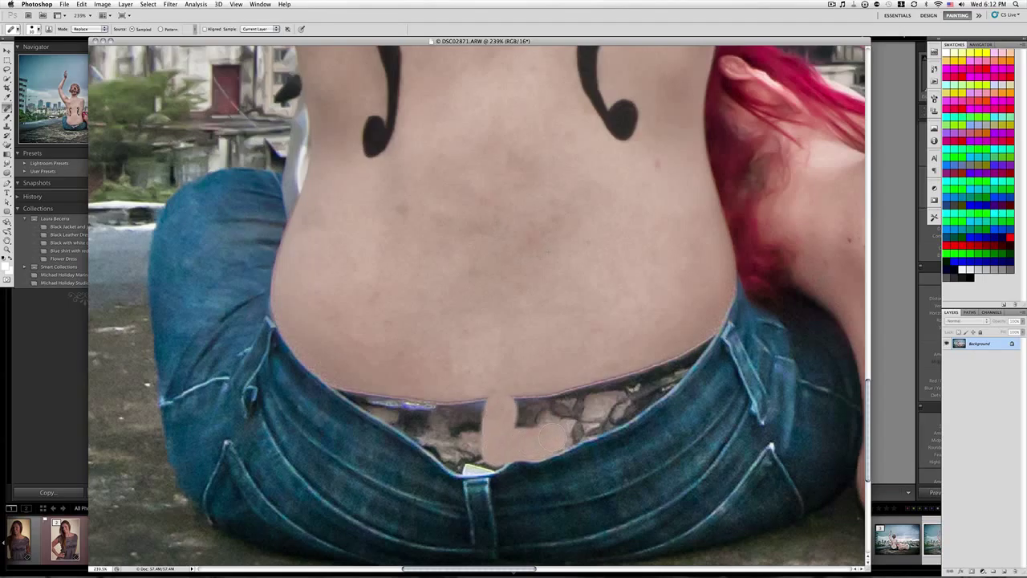
mouse_move(553, 433)
left_mouse_down()
mouse_move(594, 420)
mouse_move(539, 415)
left_mouse_up()
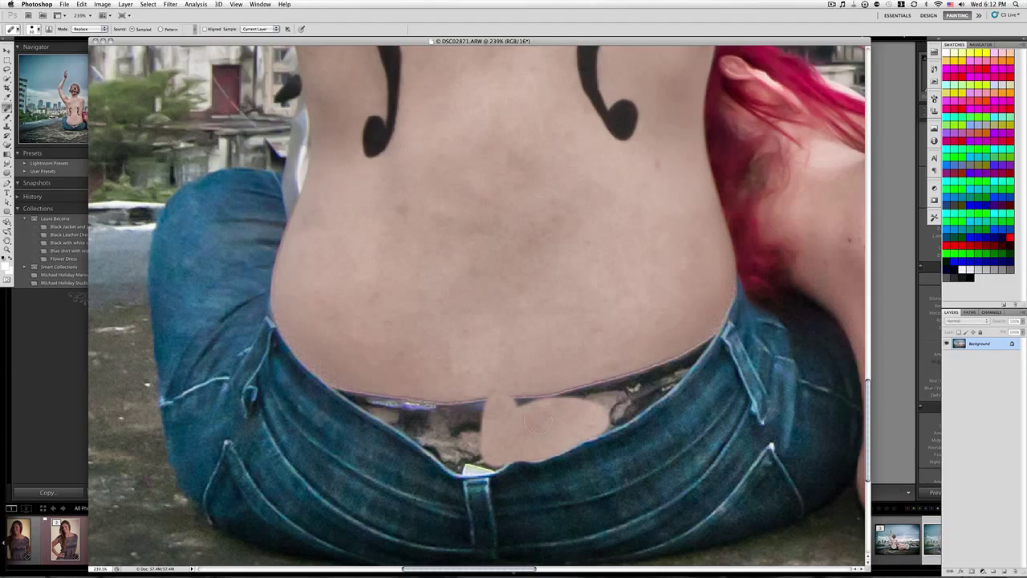
mouse_move(515, 407)
left_mouse_down()
mouse_move(584, 397)
mouse_move(615, 410)
mouse_move(605, 408)
mouse_move(664, 374)
left_mouse_up()
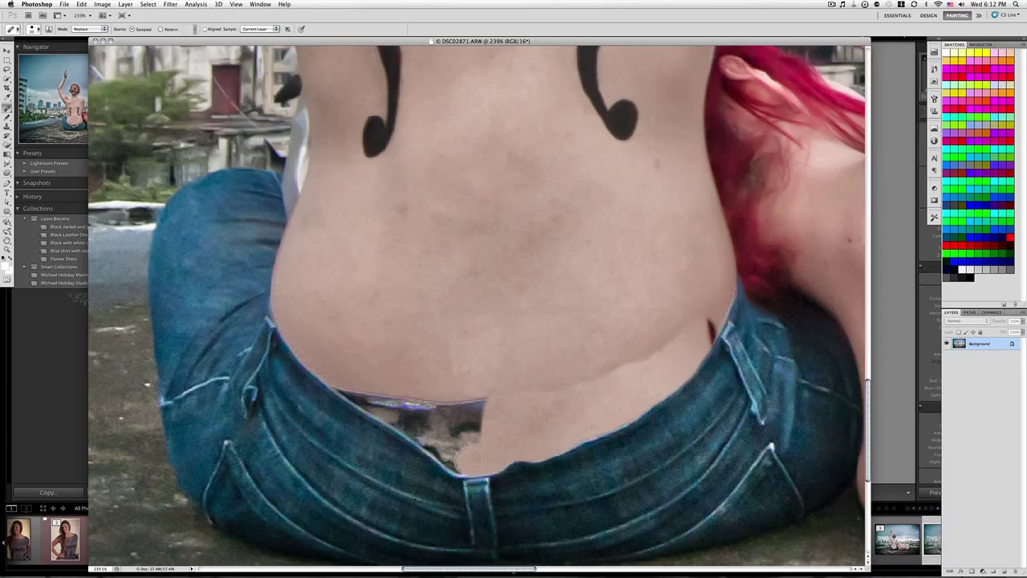
mouse_move(451, 448)
left_mouse_down()
mouse_move(479, 434)
mouse_move(489, 409)
mouse_move(443, 413)
mouse_move(430, 436)
mouse_move(402, 415)
mouse_move(432, 414)
mouse_move(391, 409)
mouse_move(342, 377)
left_mouse_up()
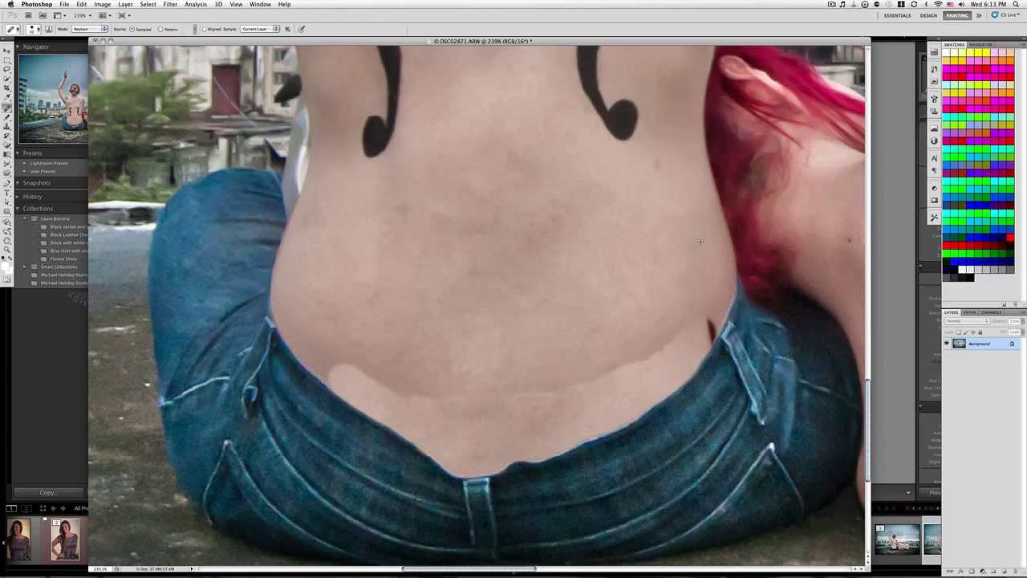
- Sample clean skin near the seated woman's right hip and cover the small dark mark beside the jeans' belt loop
left_click(702, 331)
left_click(703, 327)
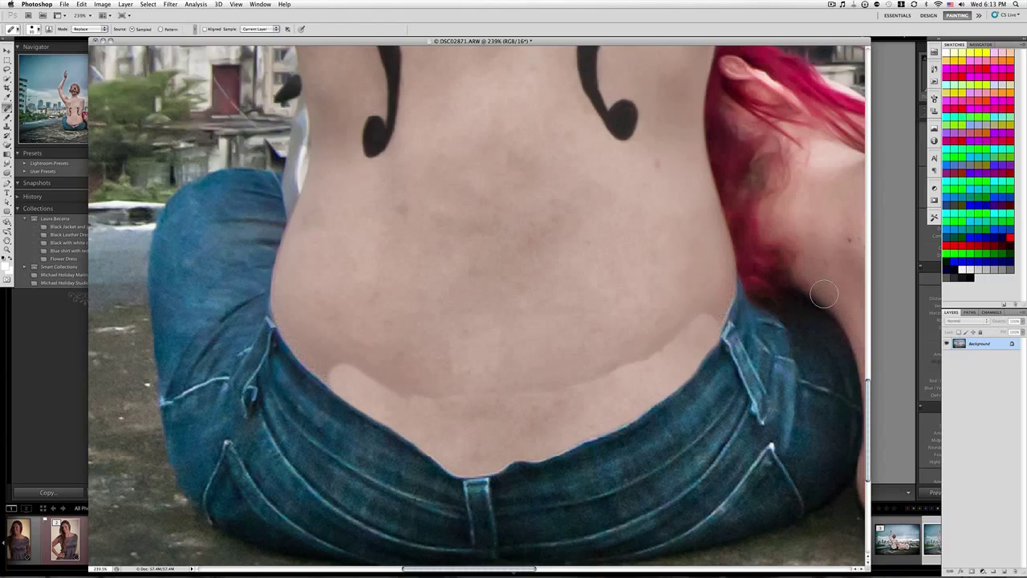
left_click(675, 289, "alt")
left_click(706, 332)
left_click(704, 321)
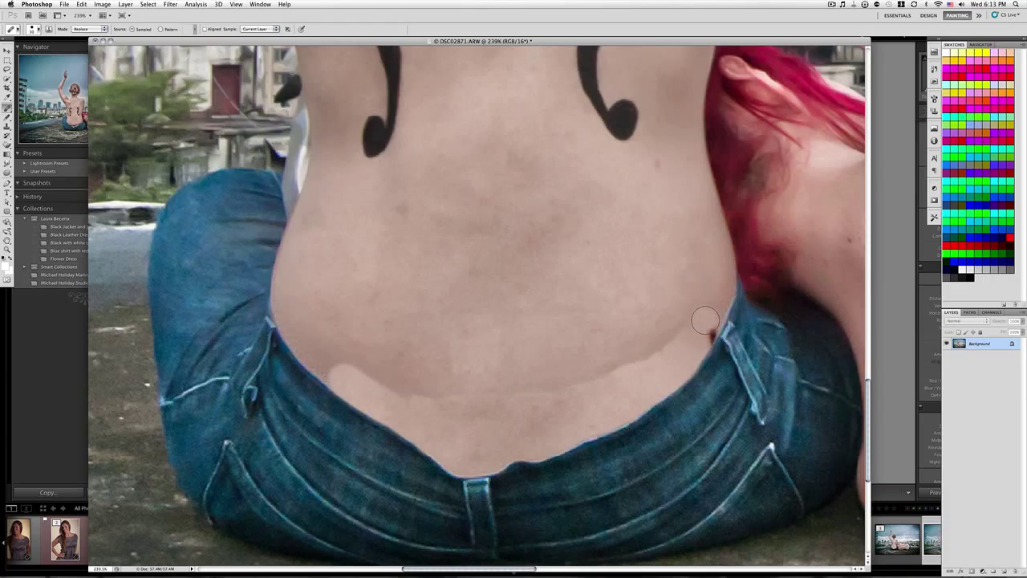
left_click(704, 328)
left_click(717, 311)
- With a 40 px Healing Brush in Normal mode, blend the seam across the lower back and up to the right hip
right_click(460, 282)
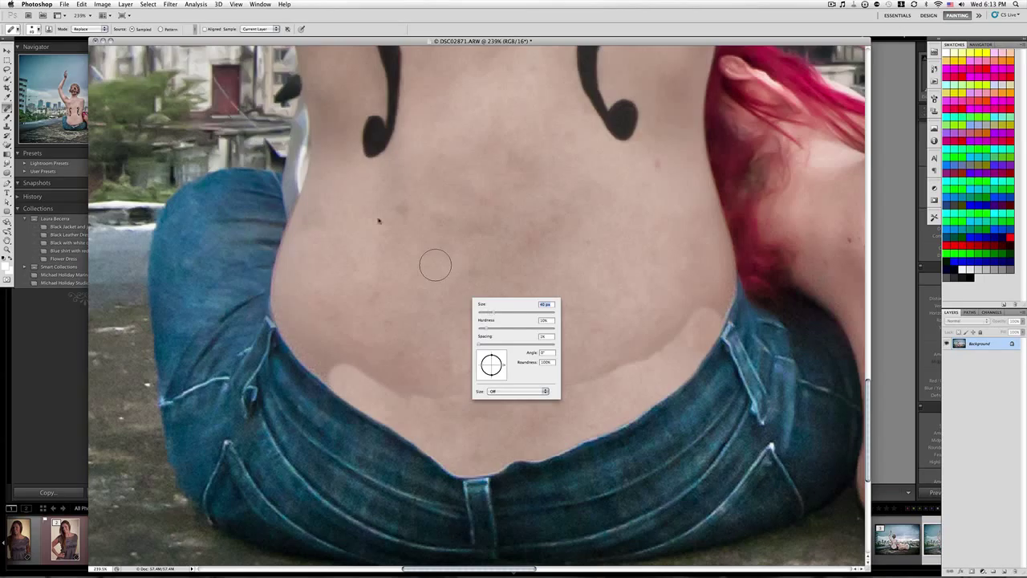
left_click(103, 29)
left_click(84, 24)
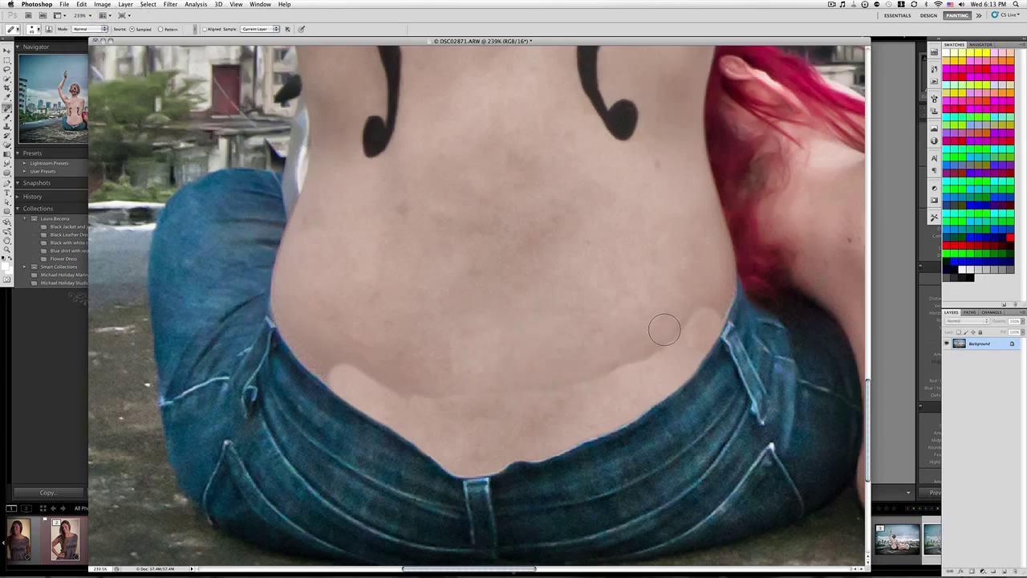
mouse_move(651, 344)
left_mouse_down()
mouse_move(578, 386)
mouse_move(506, 393)
mouse_move(402, 388)
mouse_move(360, 358)
left_mouse_up()
left_click(653, 368, "alt")
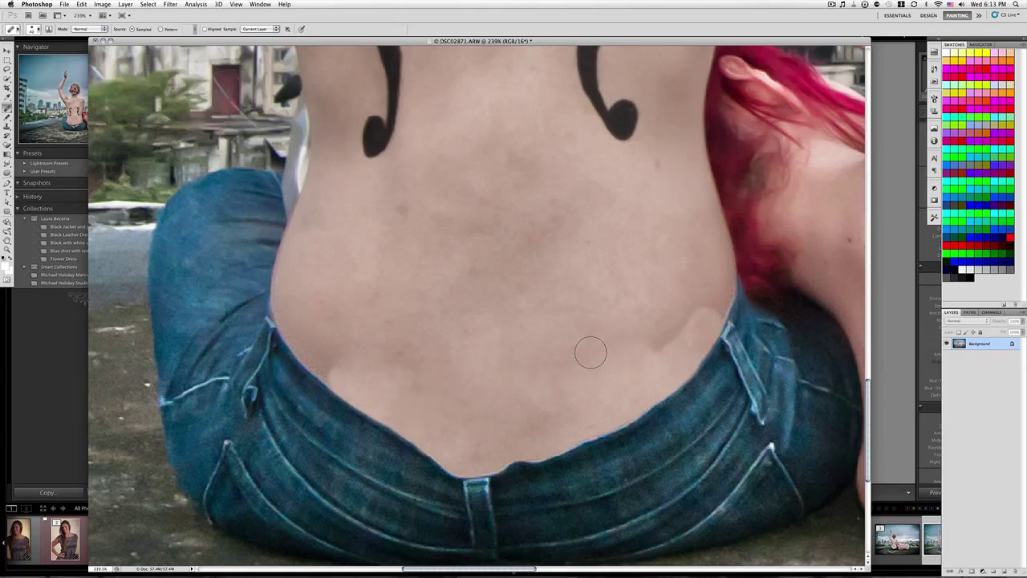
left_click(628, 350)
left_click(651, 236)
left_click_drag(653, 348, 684, 309)
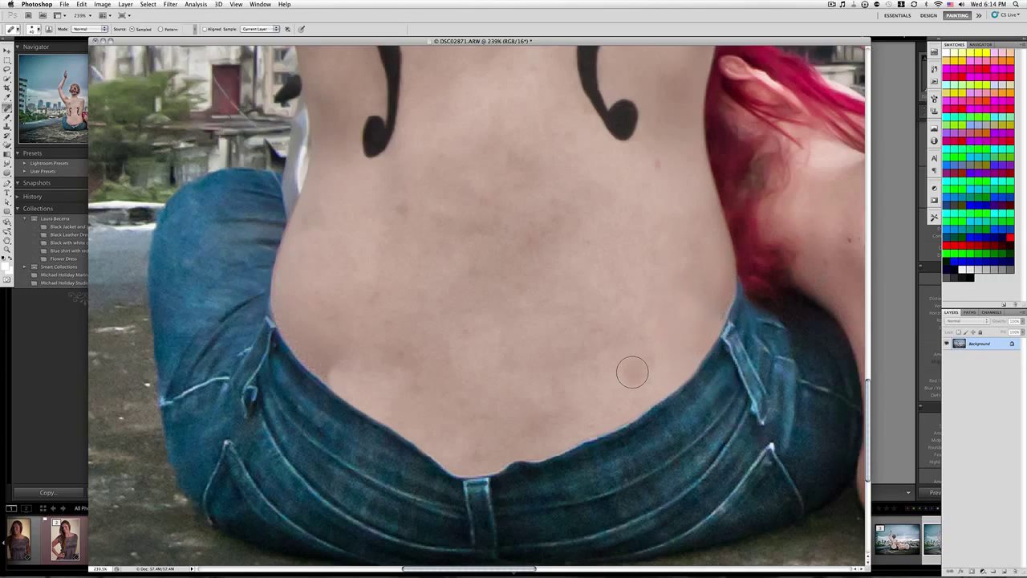
- Heal the pale patch on the lower back beside the left part of the waistband
left_click(340, 378)
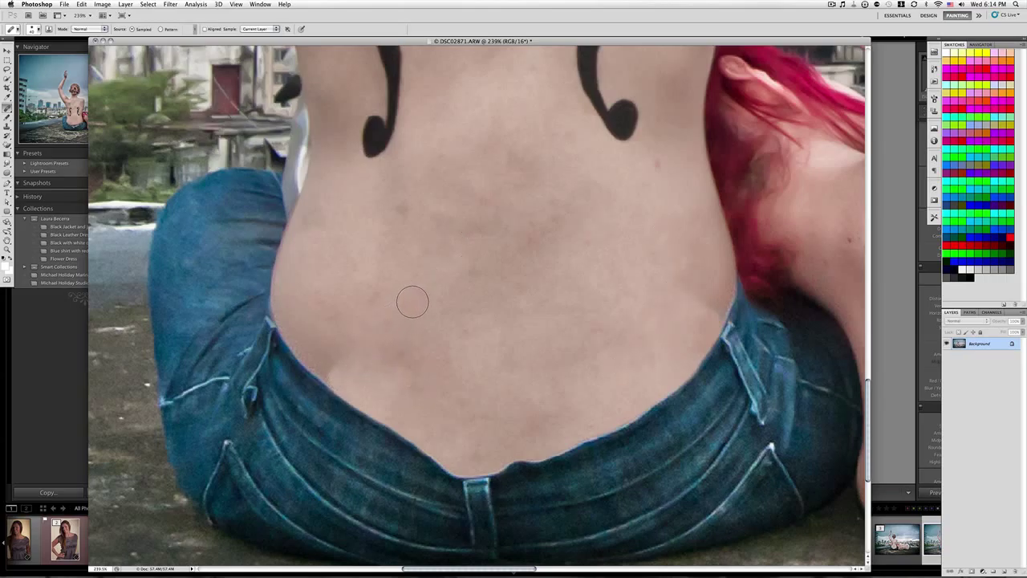
left_click_drag(406, 385, 337, 361)
left_click(343, 368)
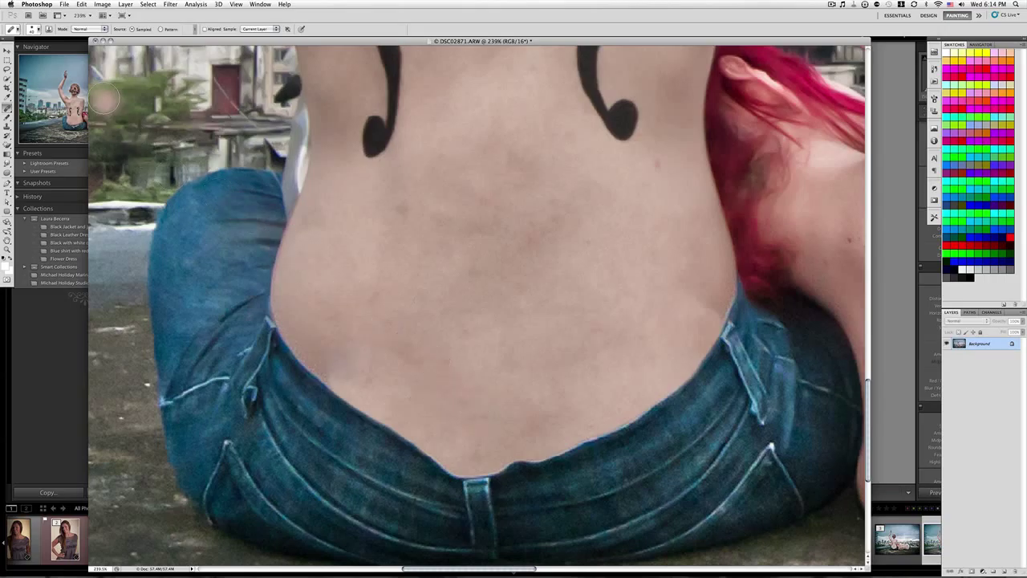
- Switch the Healing Brush to Replace mode, adjust its hardness, and cover the smudge along the waistband's left edge
left_click(101, 32)
left_click(88, 38)
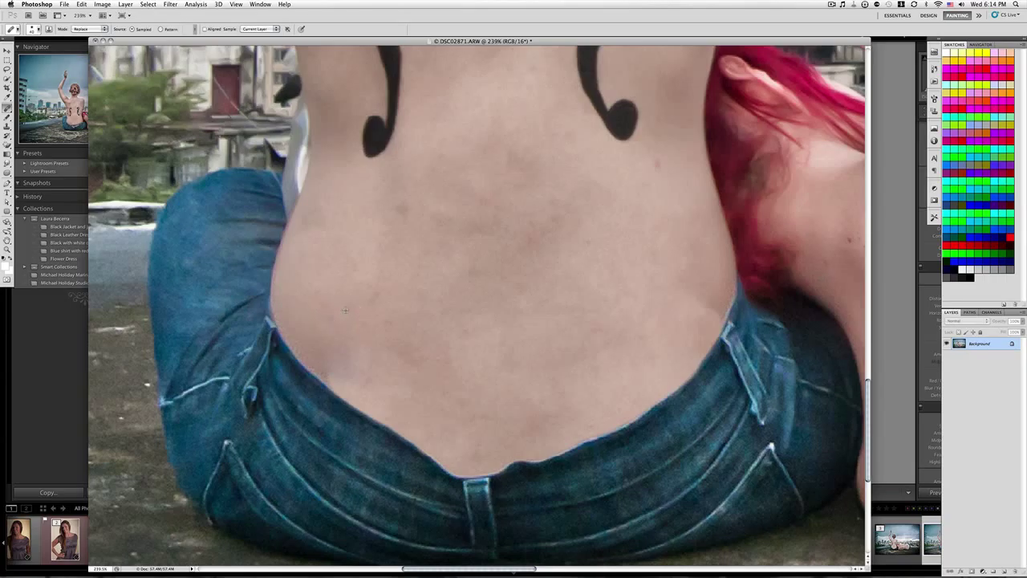
right_click(341, 362)
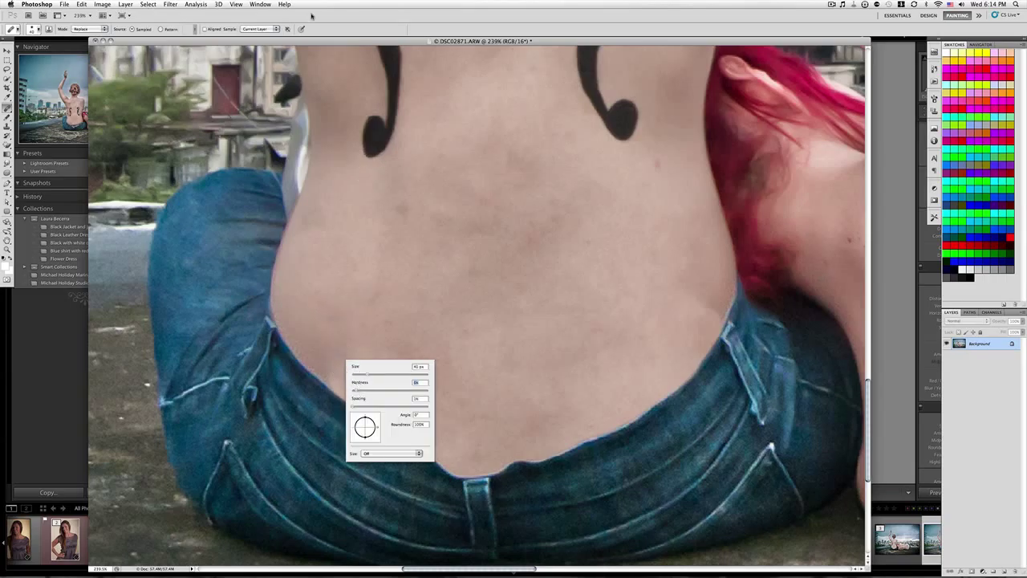
key("Return")
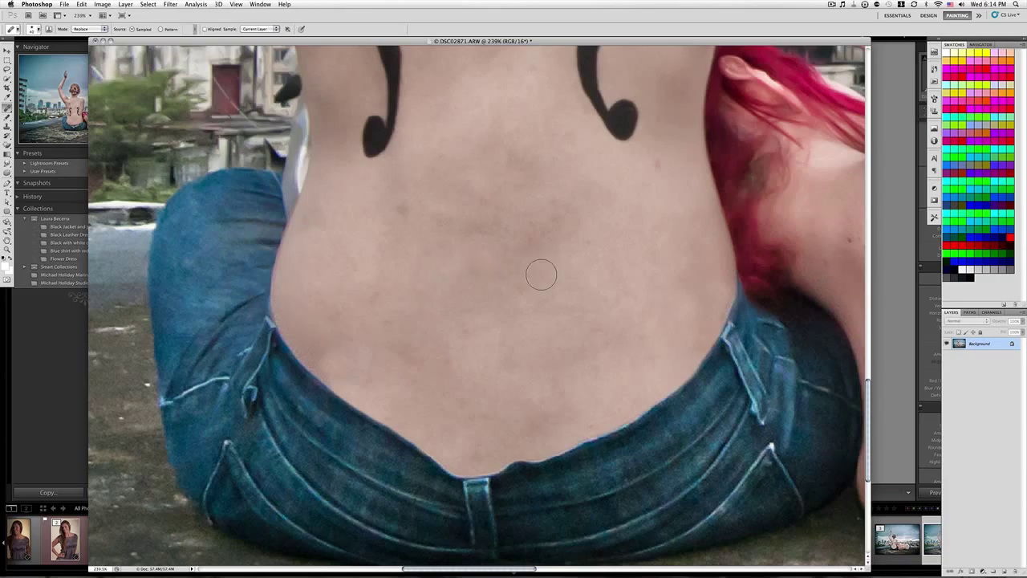
left_click(346, 409)
- Sample clean skin on the lower back and heal the uneven tone near the left waistband in Normal mode at 300% zoom
left_click(8, 248)
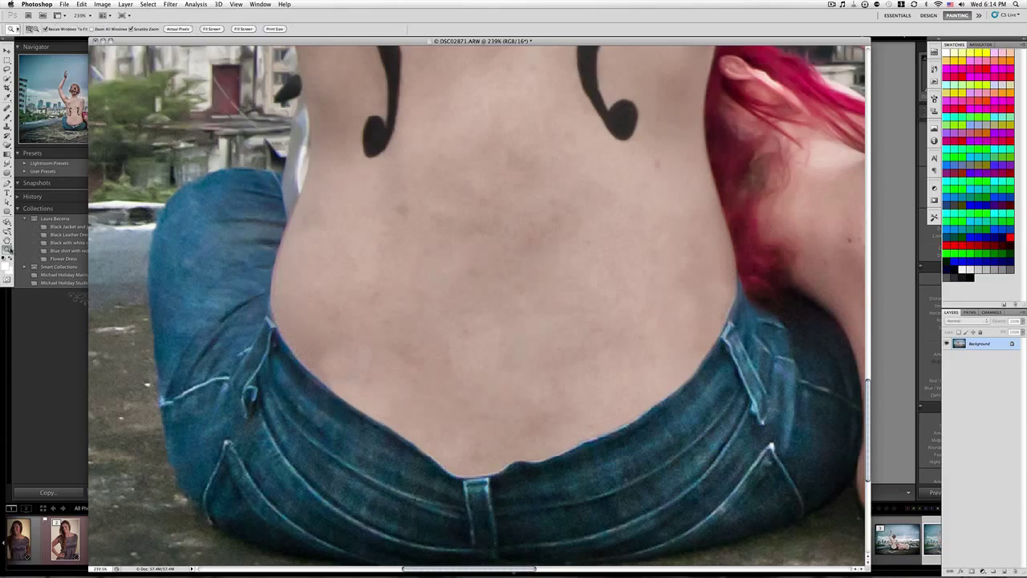
left_click(482, 393)
left_click_drag(476, 247, 471, 281)
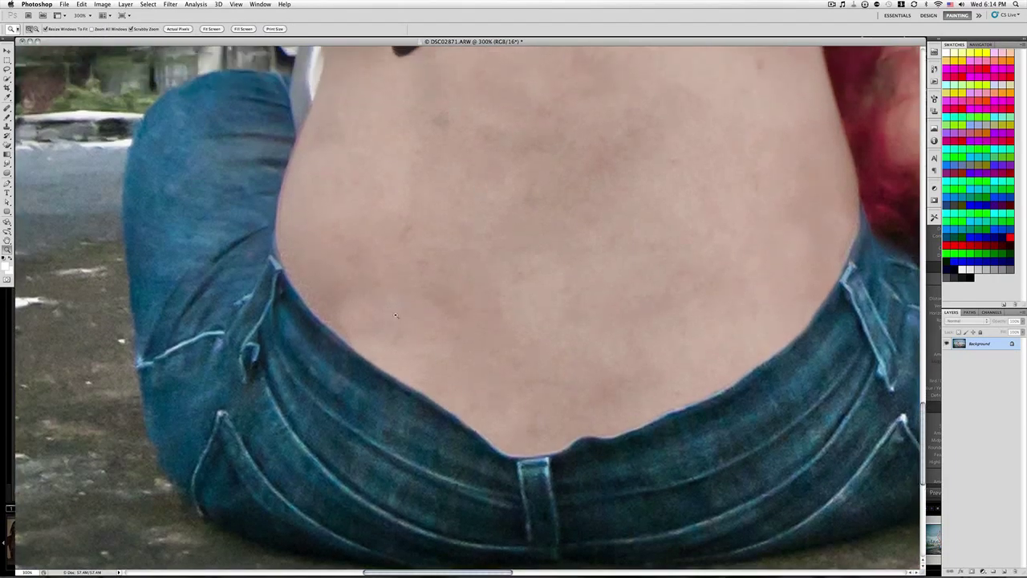
left_click(7, 107)
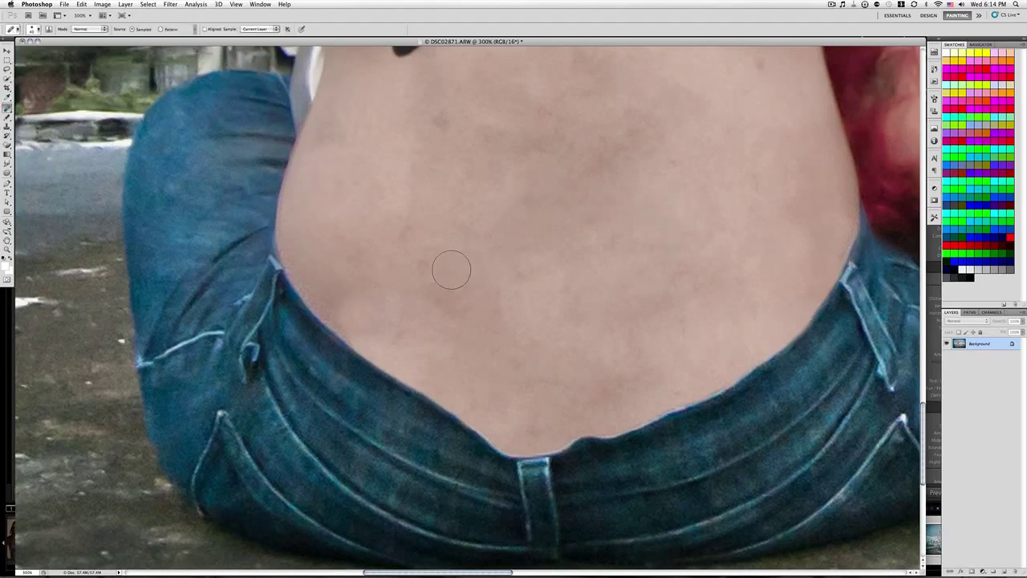
left_click(437, 223, "alt")
left_click(361, 309, "alt")
left_click(346, 312)
left_click(361, 305)
left_click(688, 460)
- Resample skin on the left side of the seated woman's back and heal the dark patch beside the left belt loop
left_click(6, 251)
left_click_drag(616, 239, 565, 280)
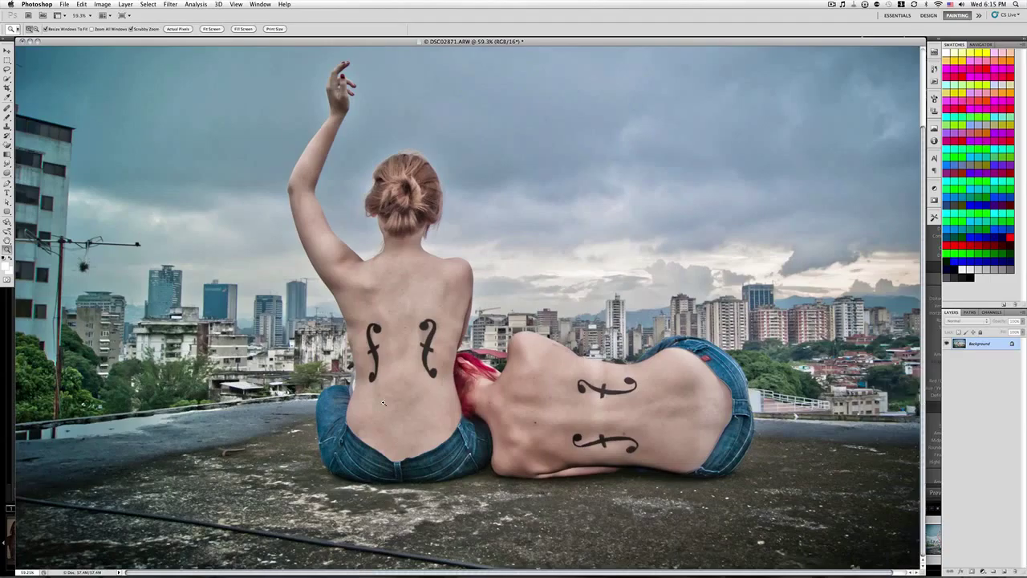
left_click_drag(353, 437, 369, 437)
left_click(7, 109)
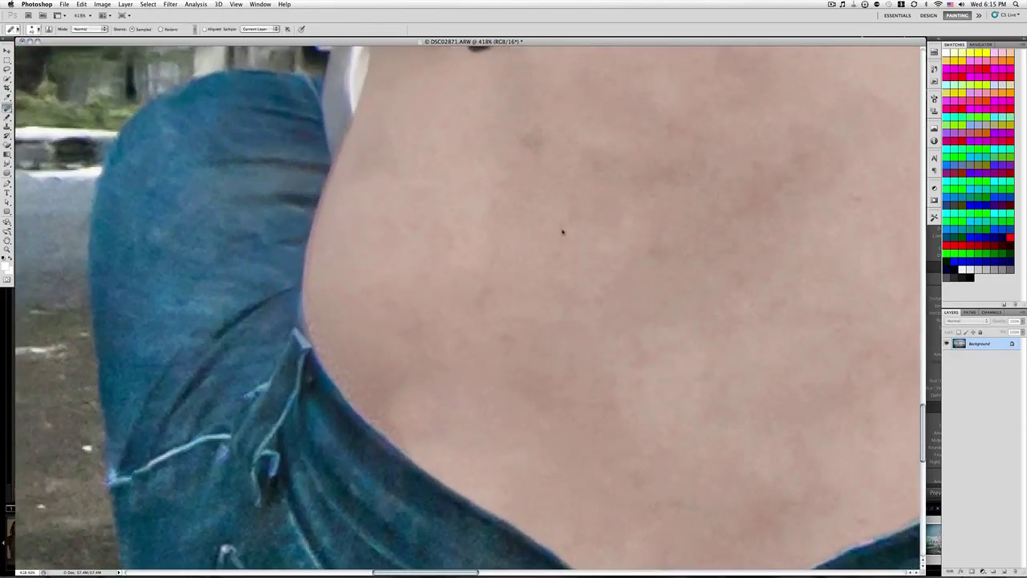
left_click(473, 230)
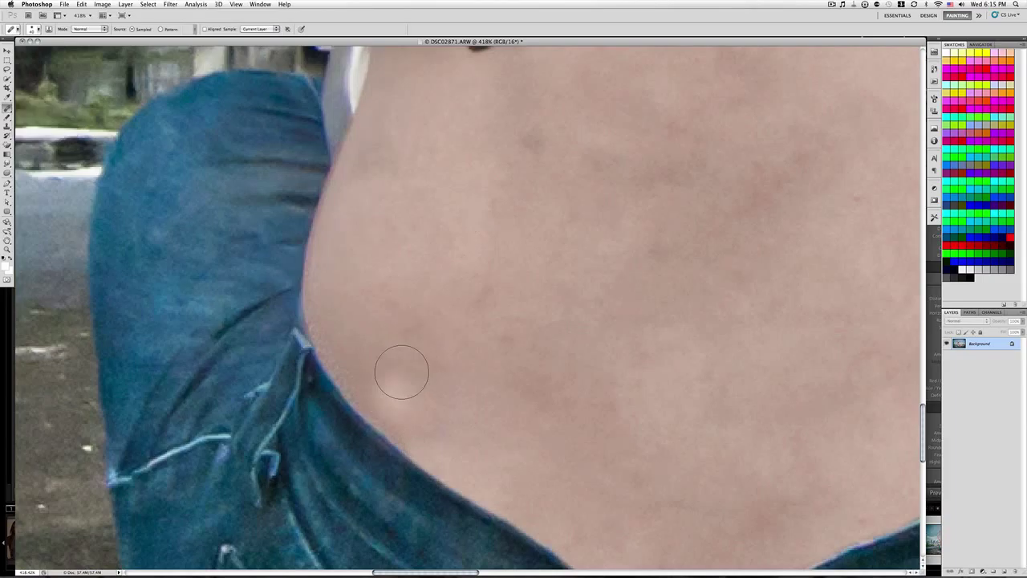
left_click(424, 285, "alt")
left_click(390, 399)
left_click(378, 370)
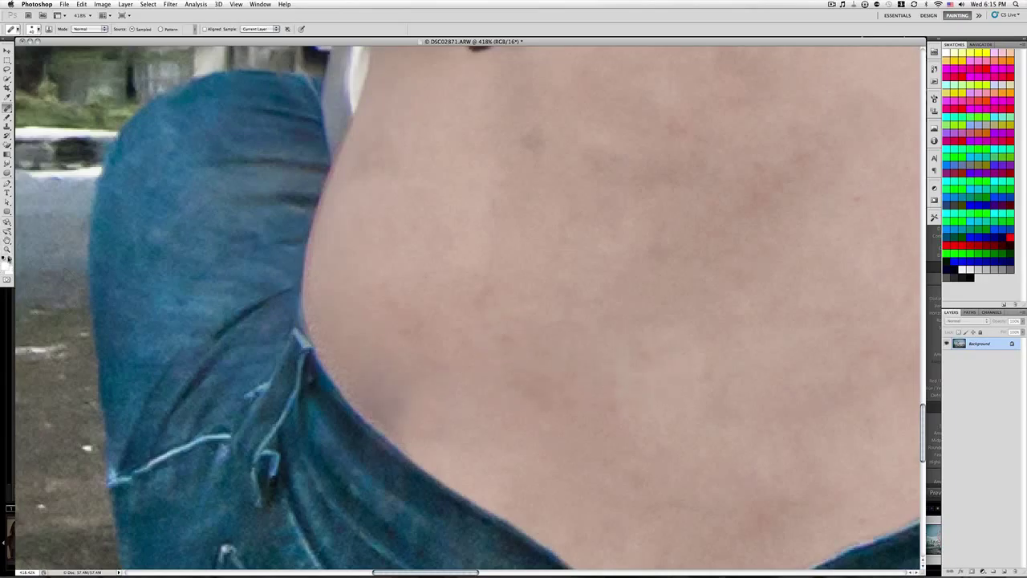
left_click(8, 250)
left_click_drag(690, 295, 624, 333)
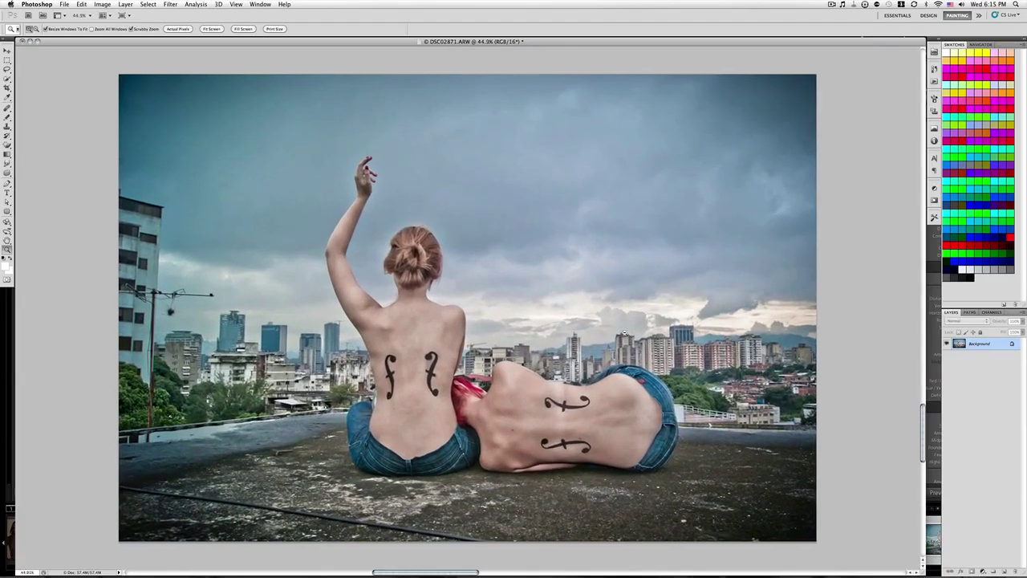